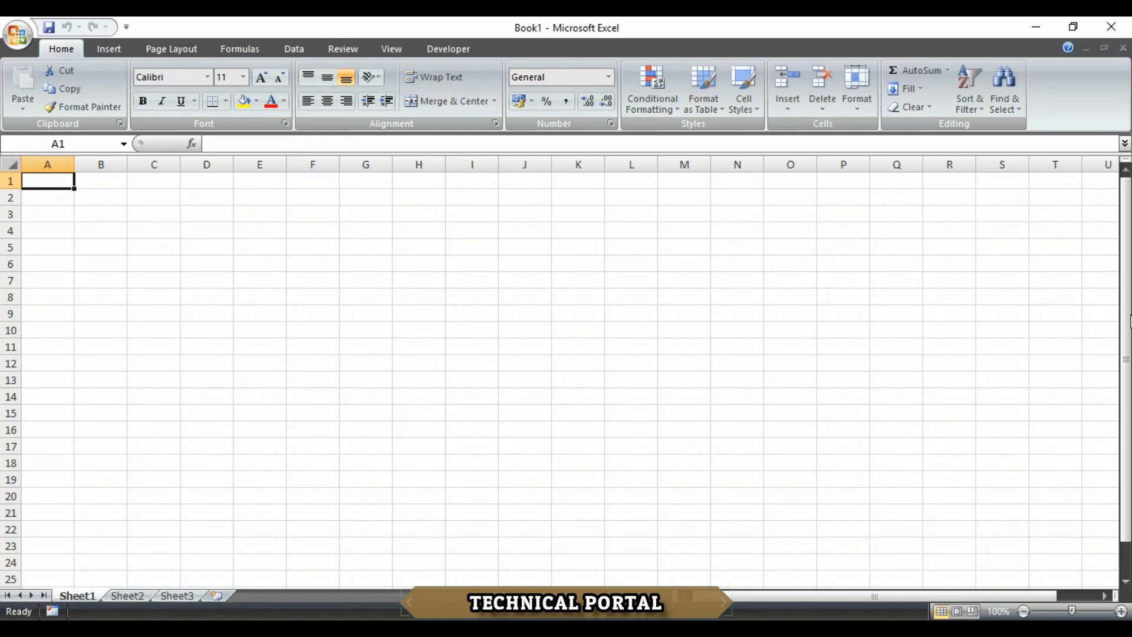
# - Launch the On-Screen Keyboard and shrink its window to cover less of the worksheet
pyautogui.press('super+s')
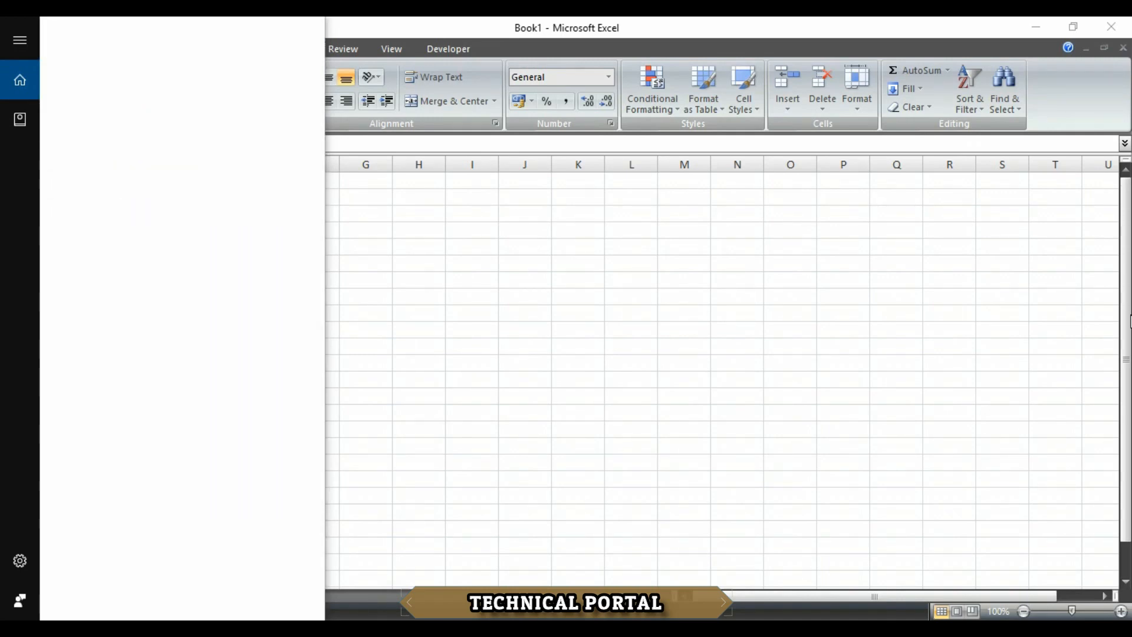
pyautogui.write('osk')
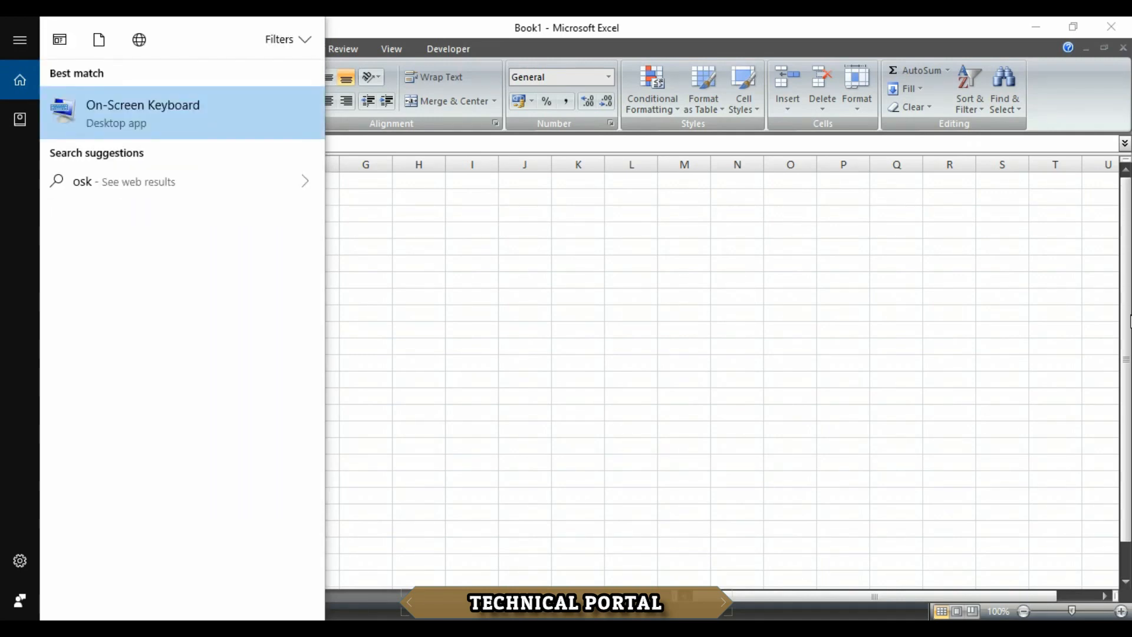
pyautogui.press('Return')
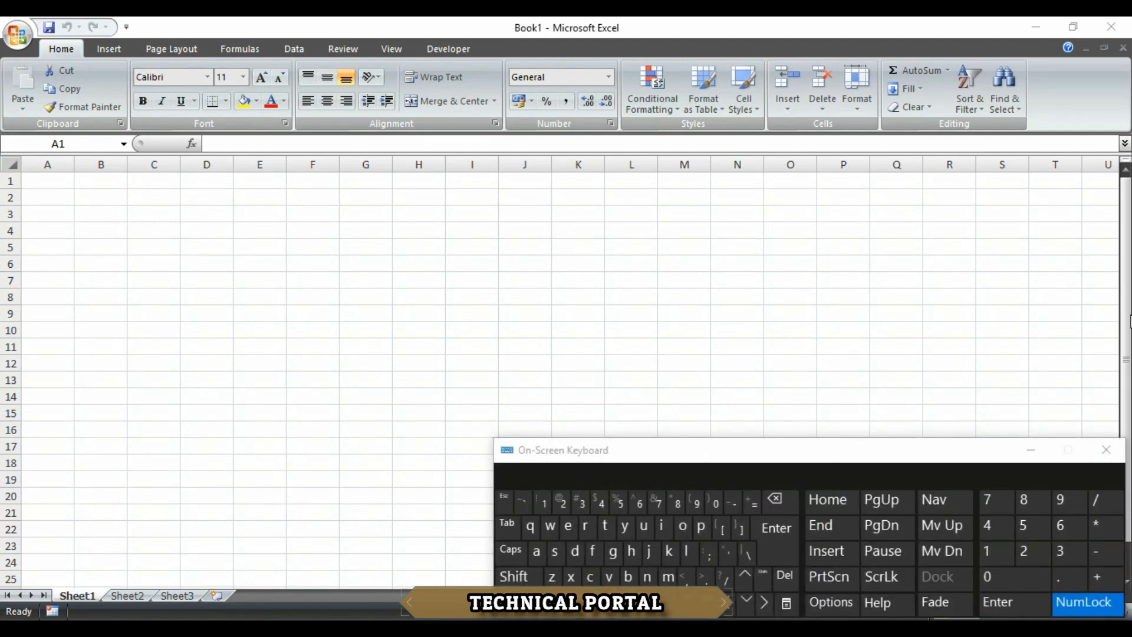
pyautogui.moveTo(496, 478); pyautogui.dragTo(560, 493)
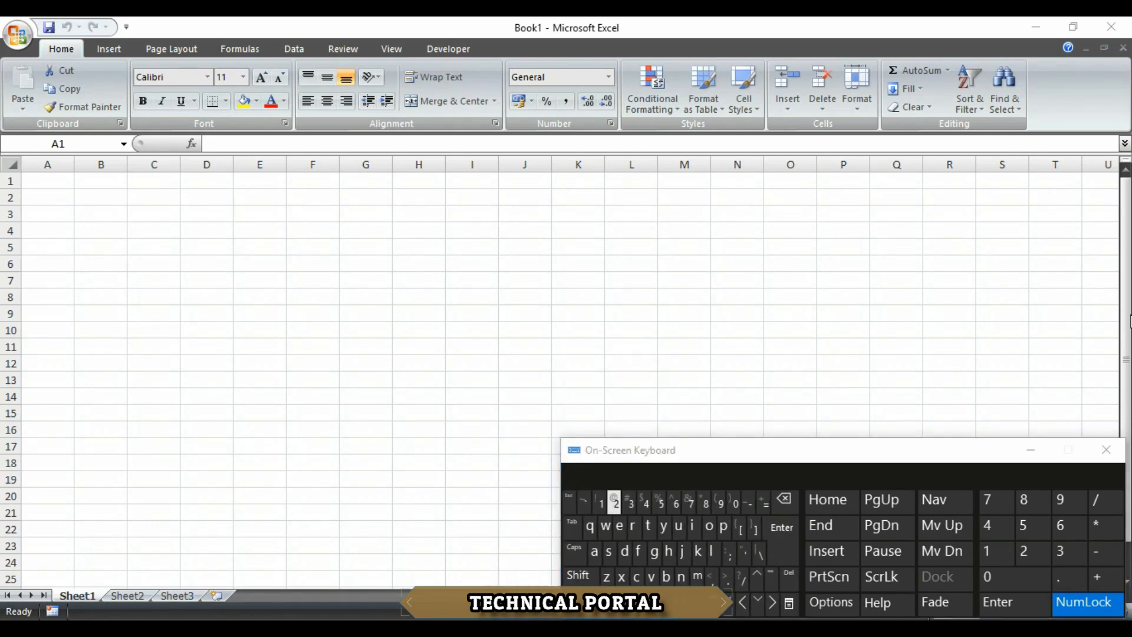
pyautogui.moveTo(634, 439); pyautogui.dragTo(633, 464)
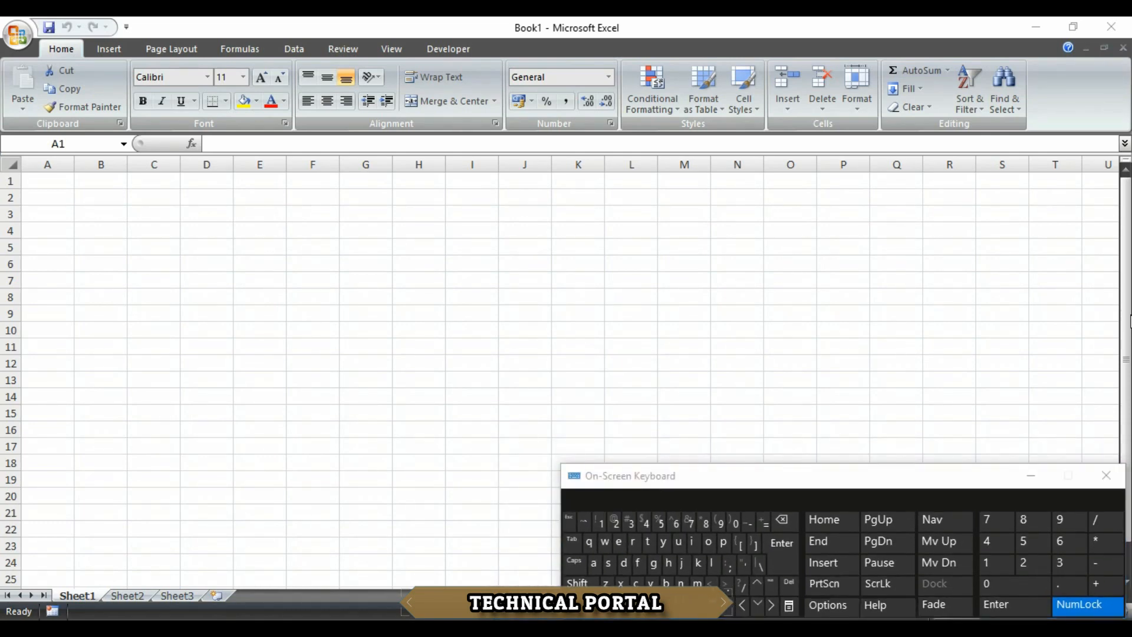
# - Open the recent workbook "Subtotal by color"
pyautogui.click(17, 34)
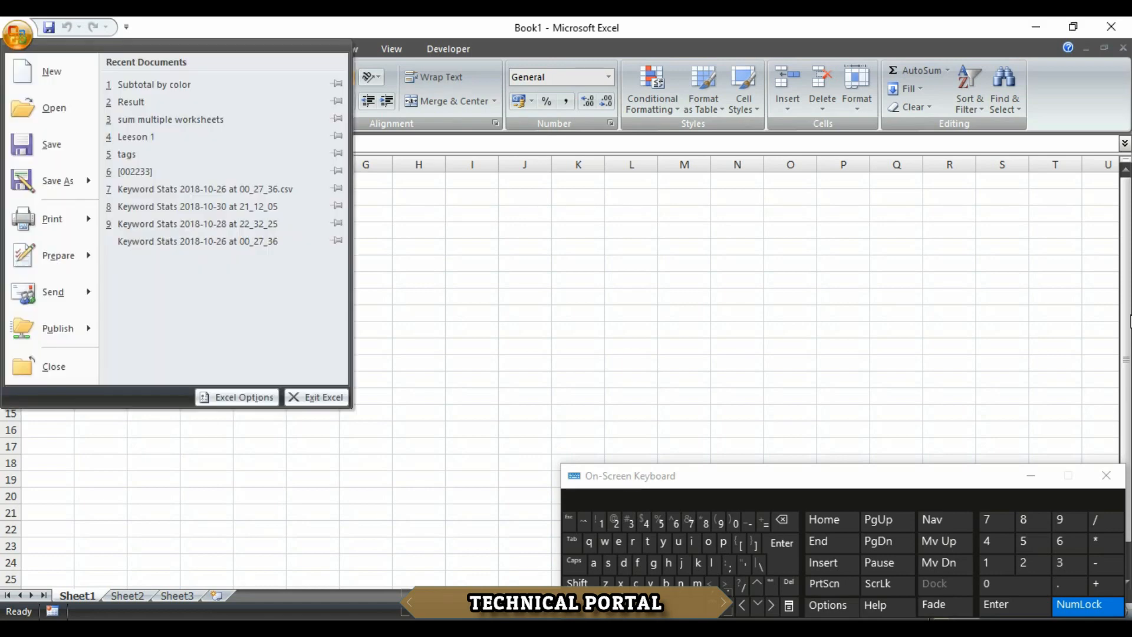
pyautogui.moveTo(52, 219)
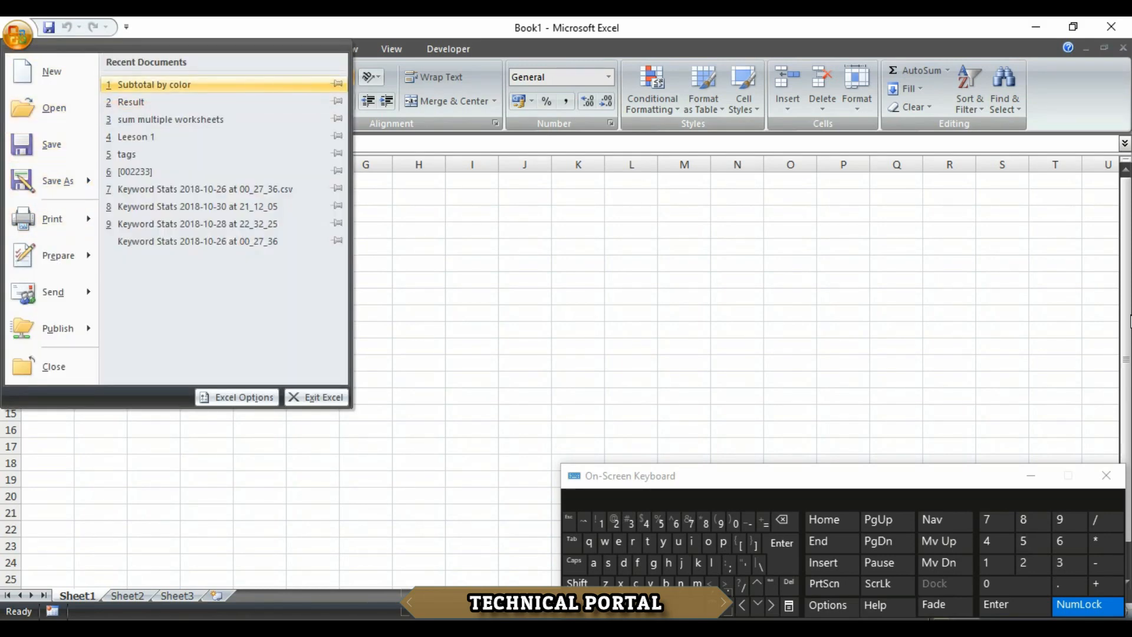
pyautogui.click(154, 85)
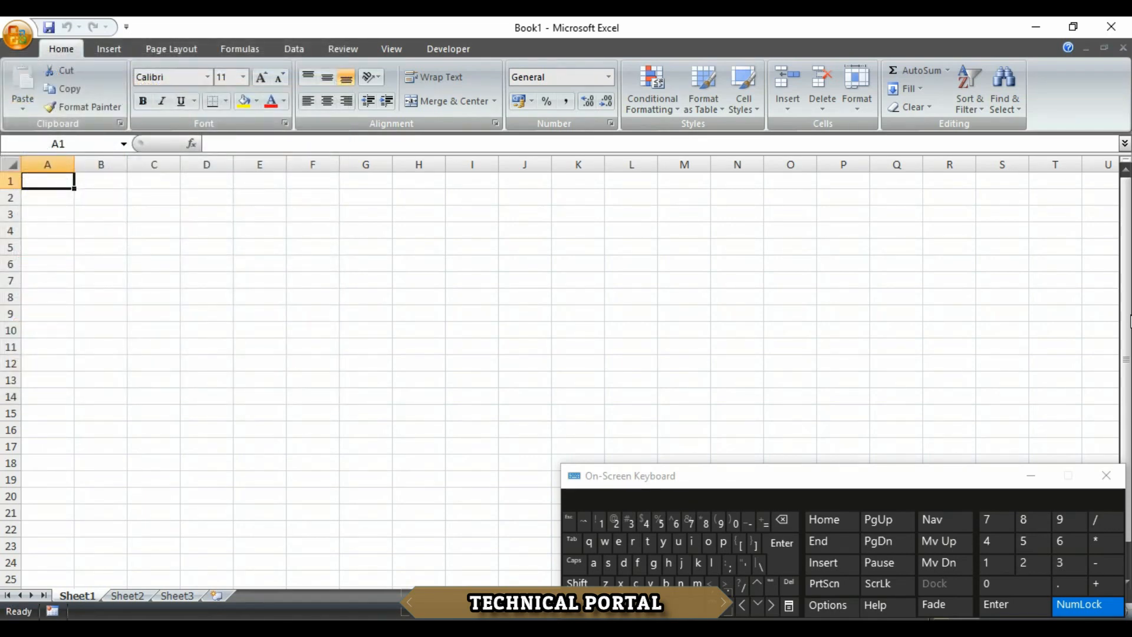
pyautogui.press('alt')
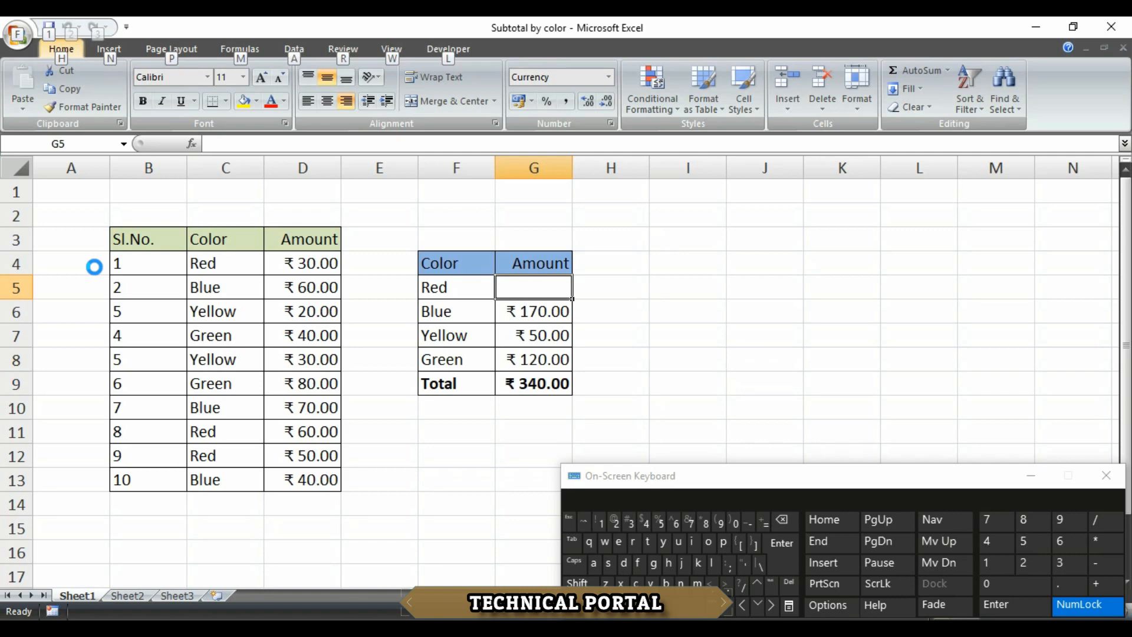
# - Begin a SUMIF formula in cell G5 for the Red amount
pyautogui.write('=')
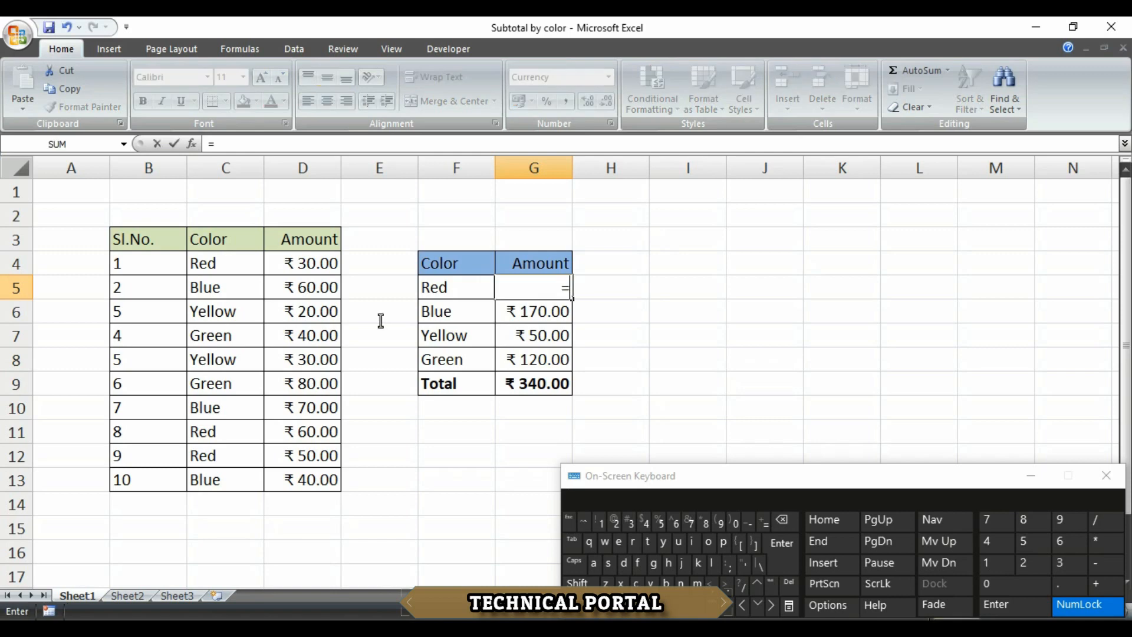
pyautogui.write('sumif')
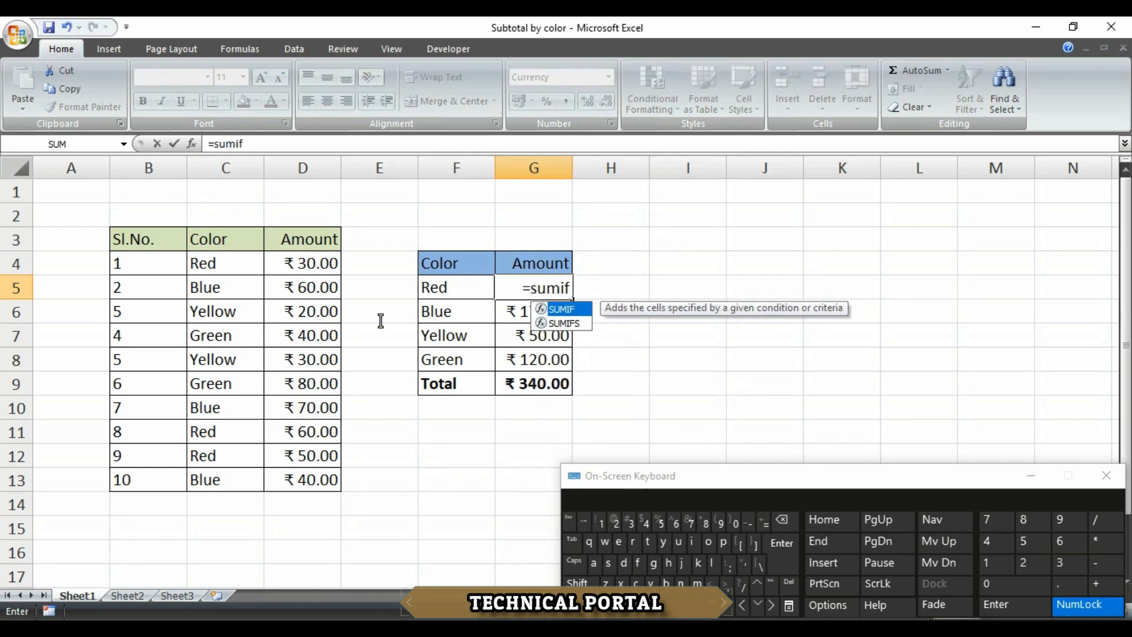
pyautogui.press('Tab')
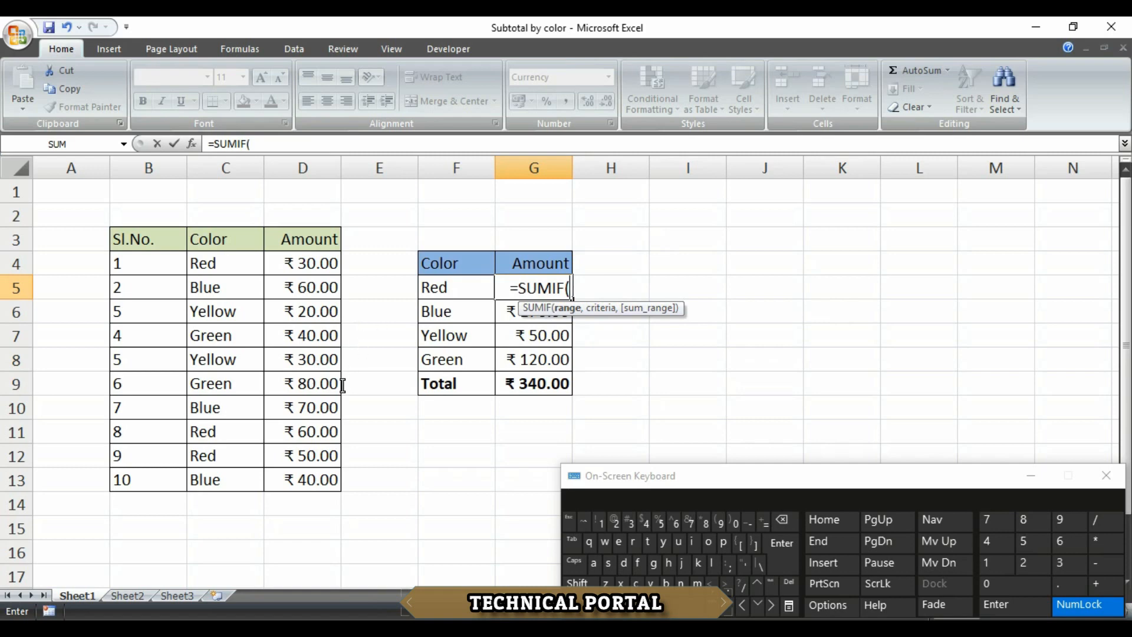
pyautogui.press('capslock')
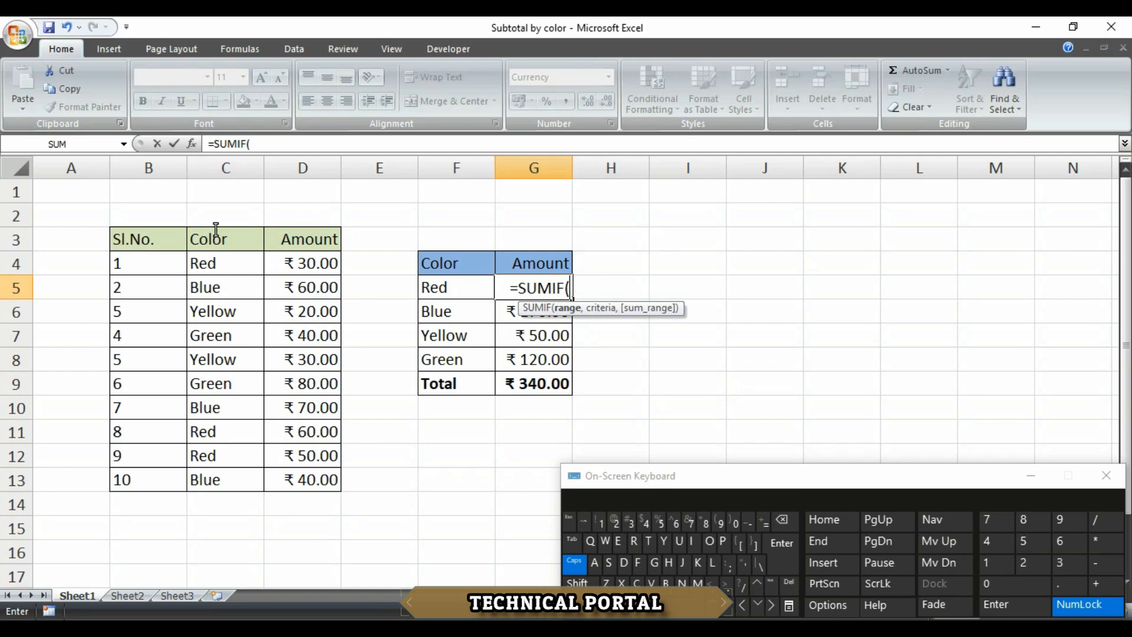
# - Enter the absolute reference $C$4:$D$13 as the range argument of the SUMIF formula in G5
pyautogui.press('shift')
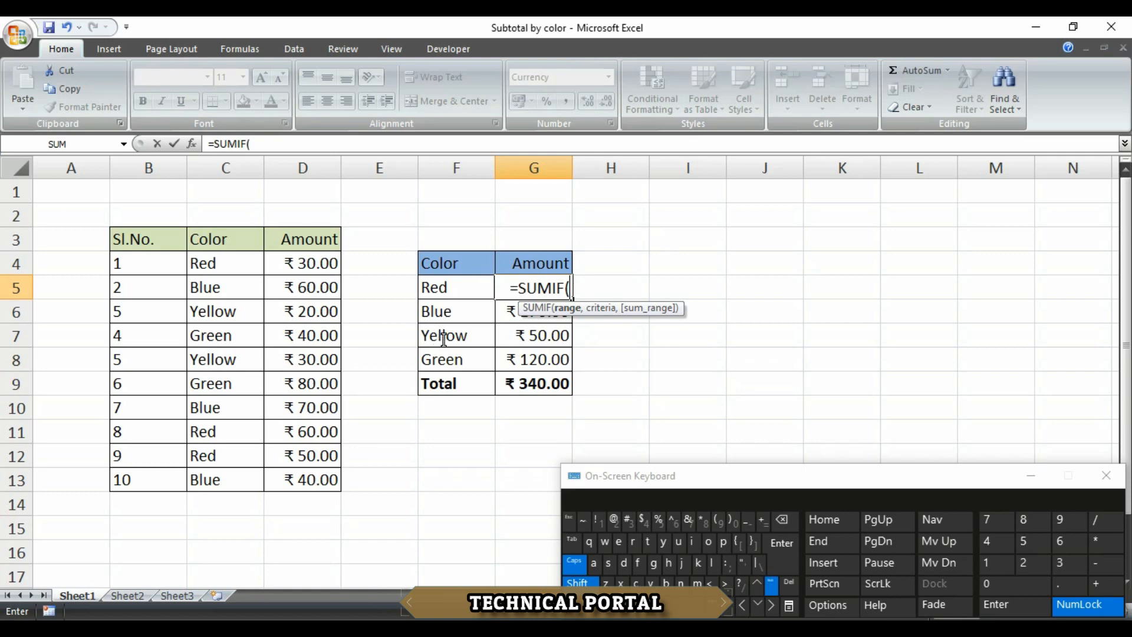
pyautogui.write('$')
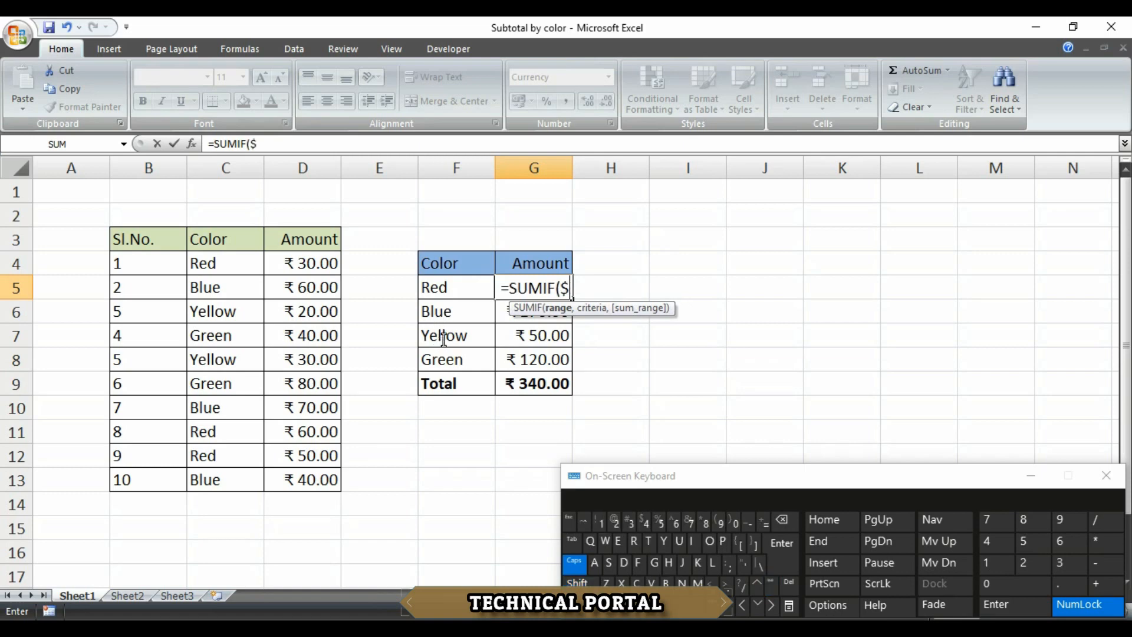
pyautogui.press('shift')
pyautogui.write('c')
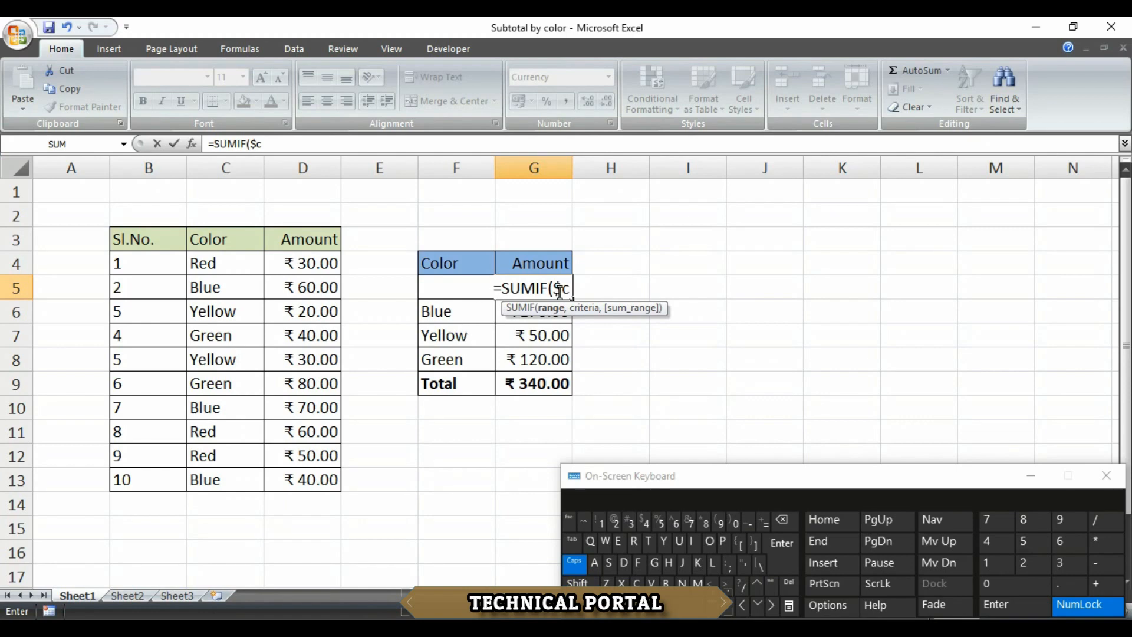
pyautogui.press('BackSpace')
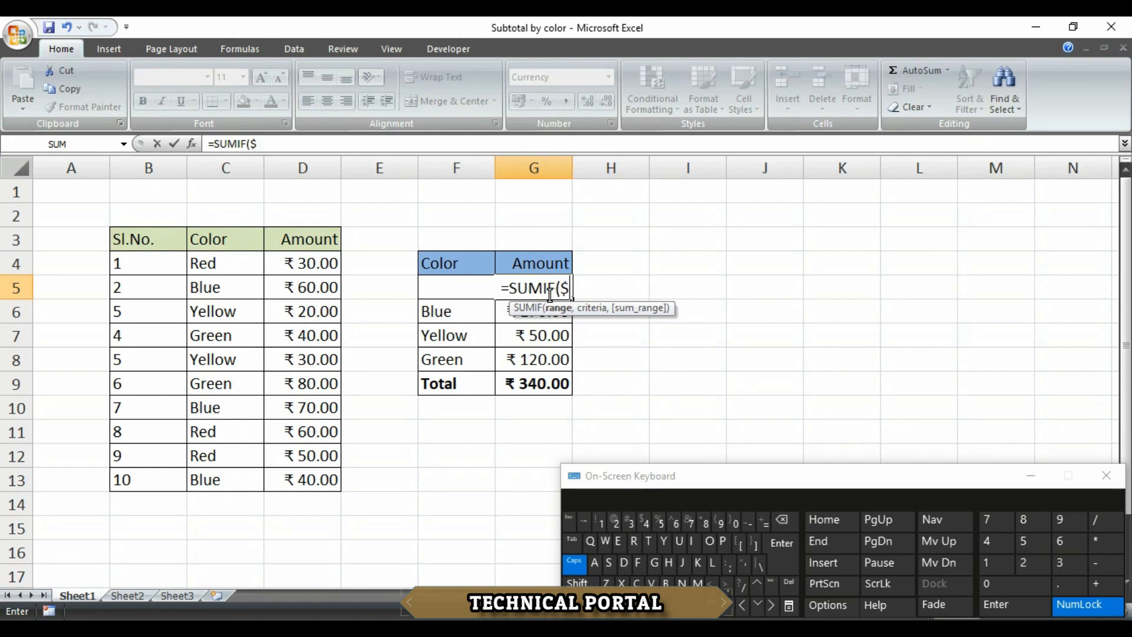
pyautogui.write('C$')
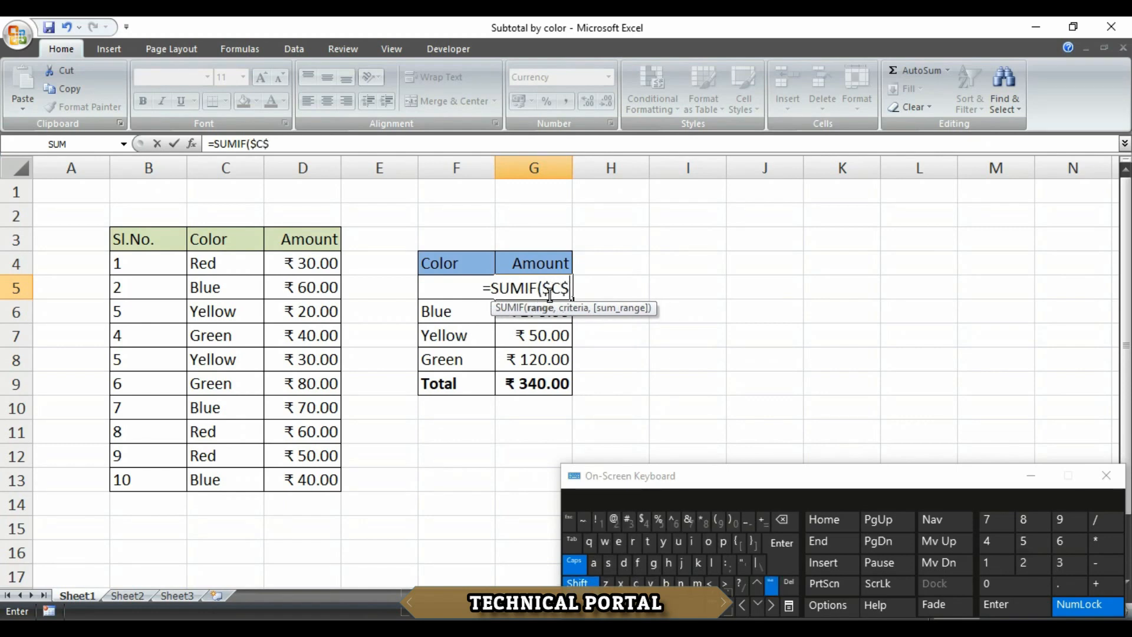
pyautogui.write('4:')
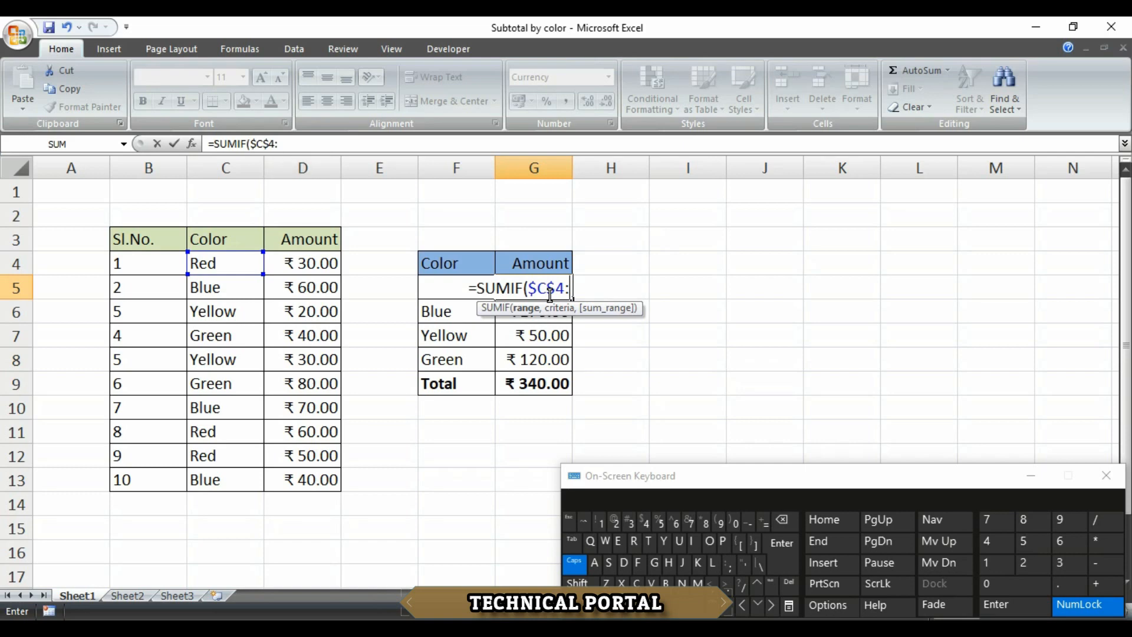
pyautogui.press('shift')
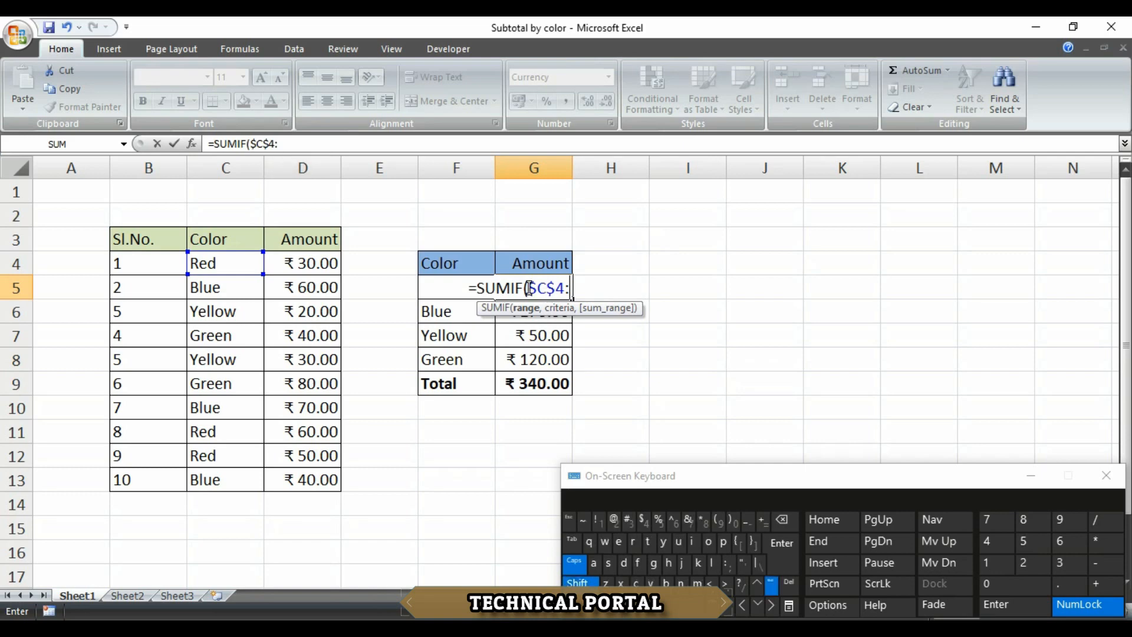
pyautogui.write('$D')
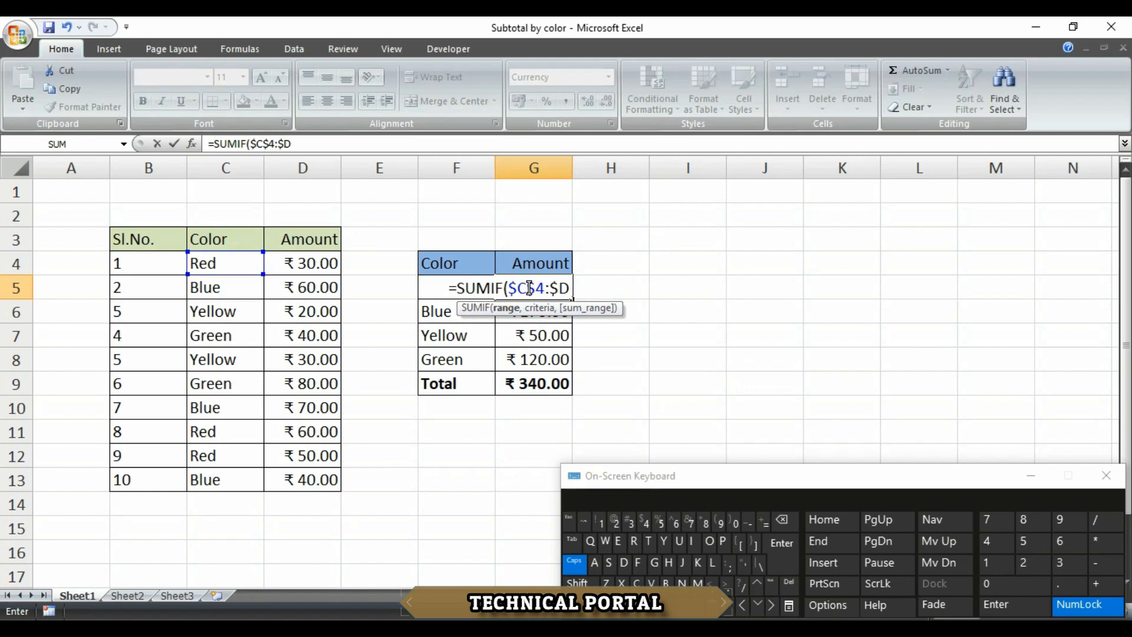
pyautogui.write('1')
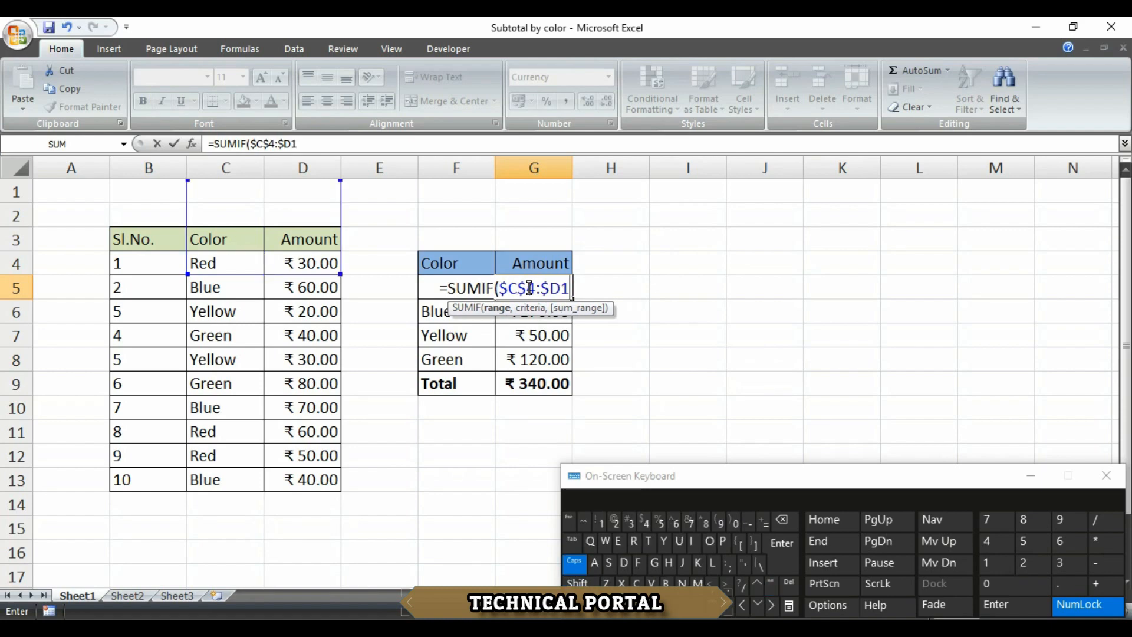
pyautogui.press('BackSpace')
pyautogui.write('$')
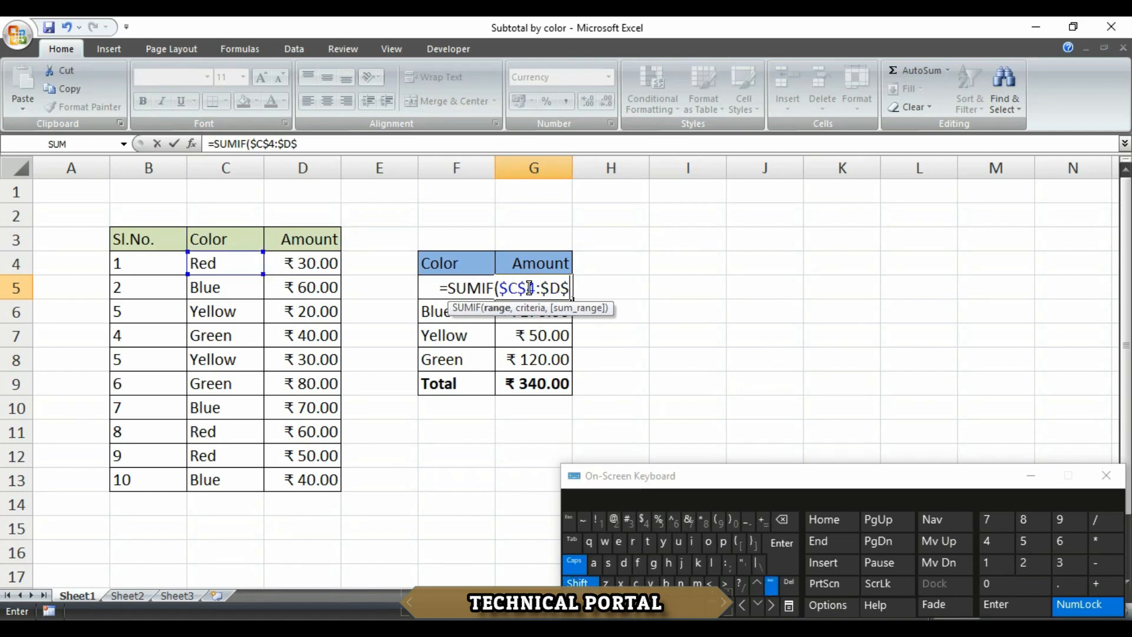
pyautogui.write('13')
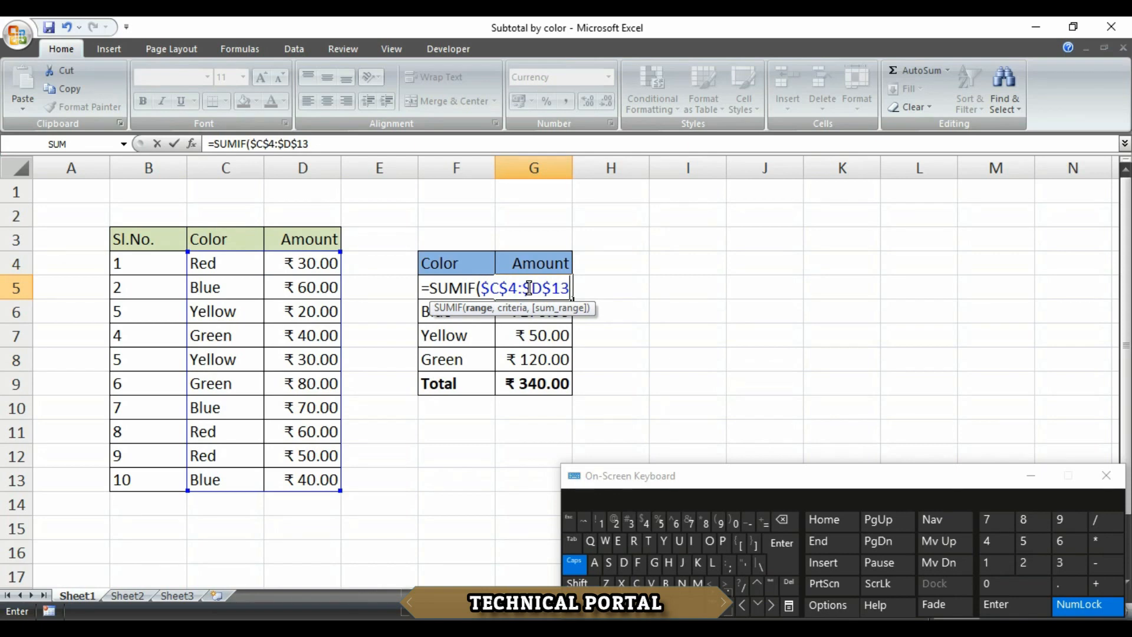
# - Complete the G5 SUMIF formula with F5 as the criteria and $D$4:$D$13 as the sum range
pyautogui.write(',')
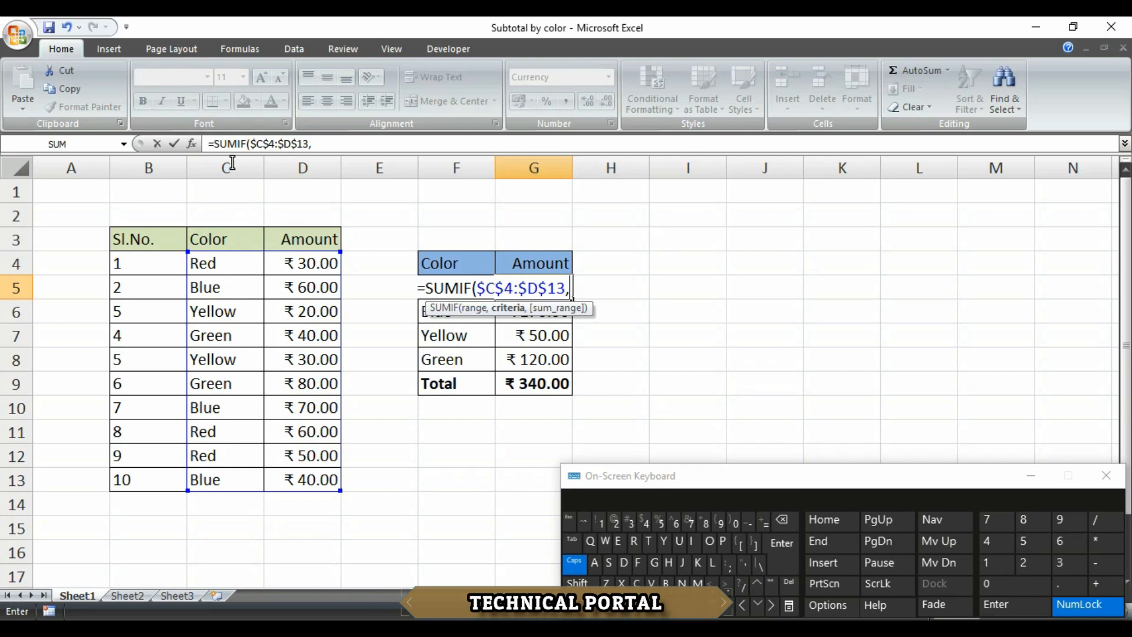
pyautogui.write('F5')
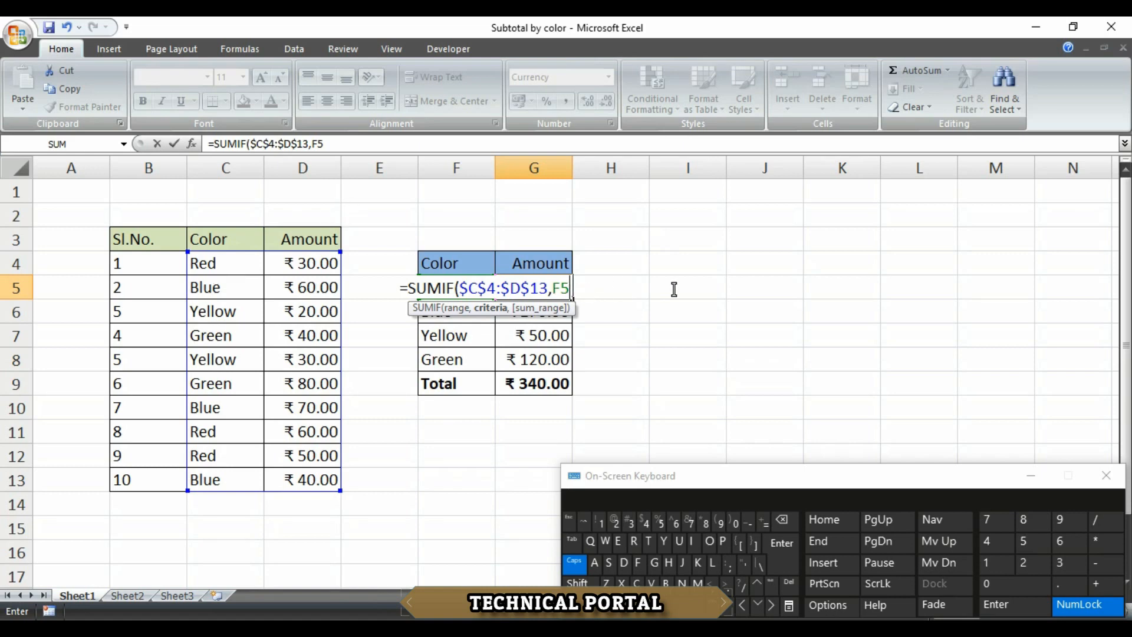
pyautogui.write(',')
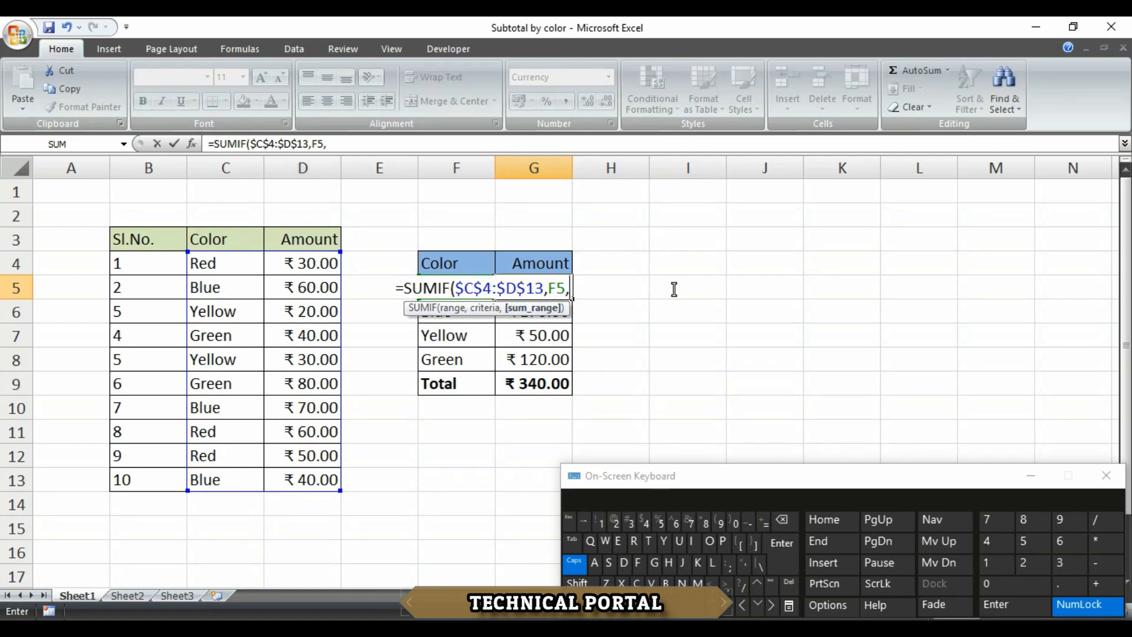
pyautogui.click(555, 285)
pyautogui.write('$D')
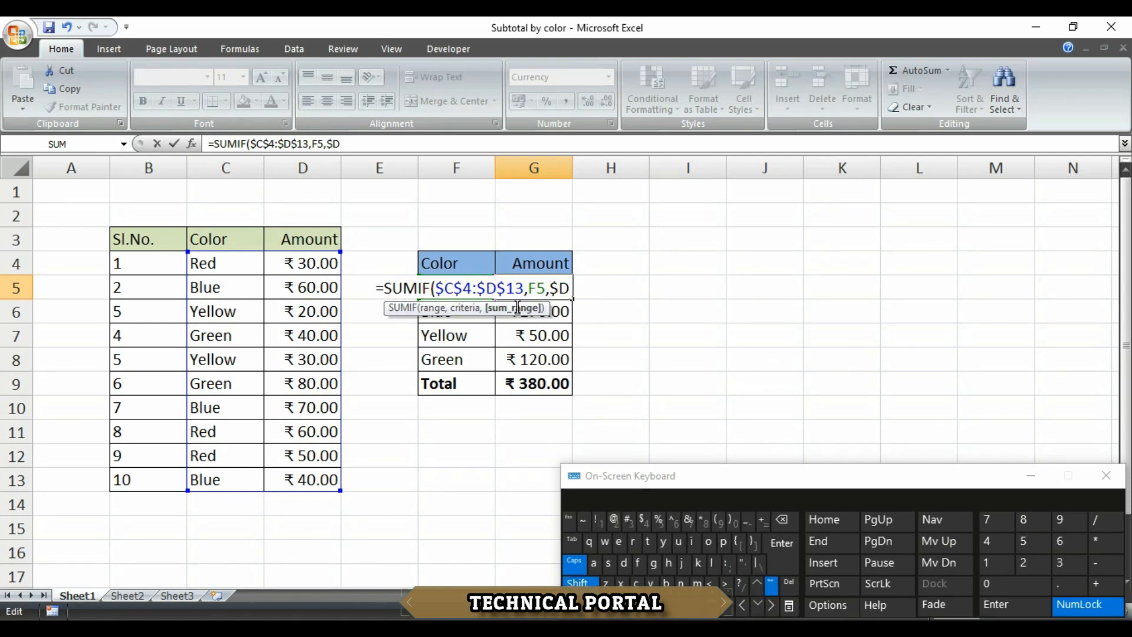
pyautogui.write('$')
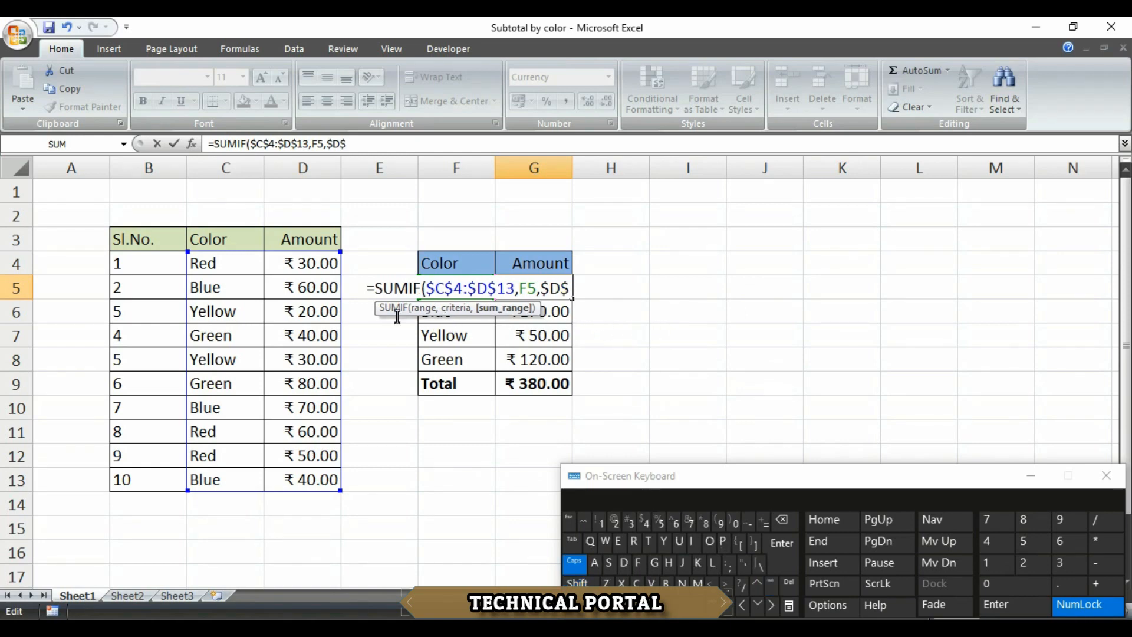
pyautogui.write('4')
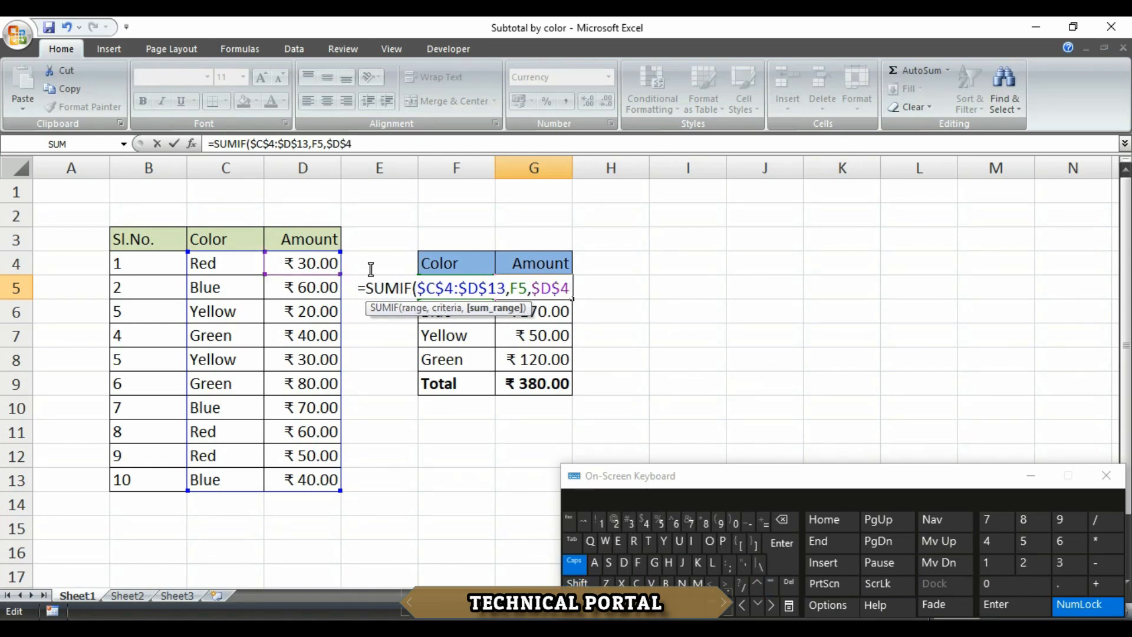
pyautogui.write(':')
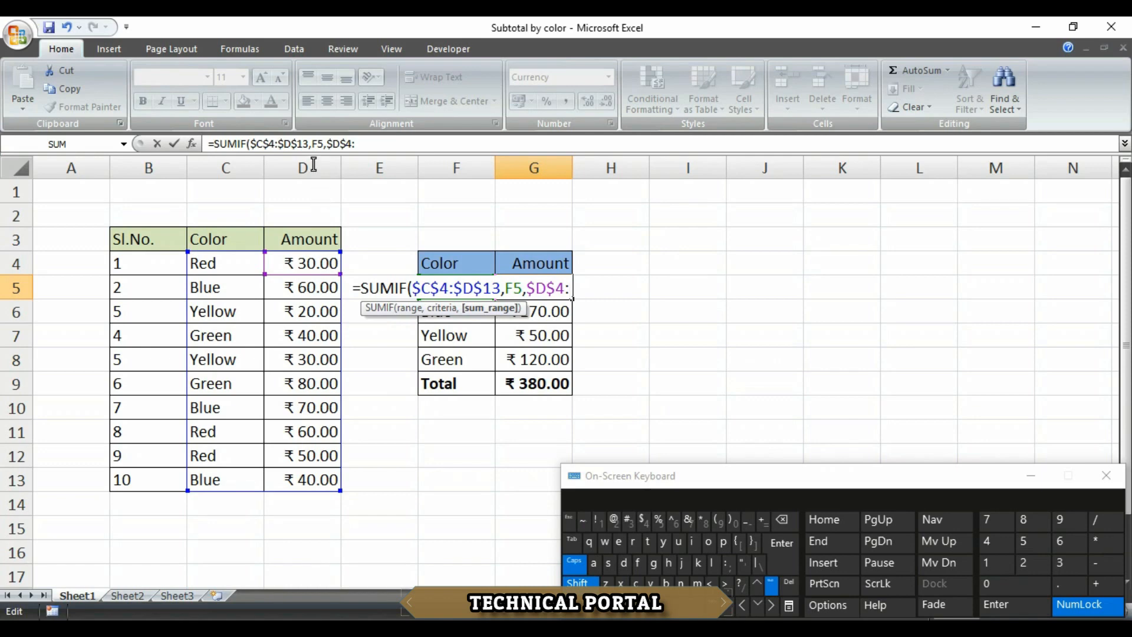
pyautogui.write('$D$13')
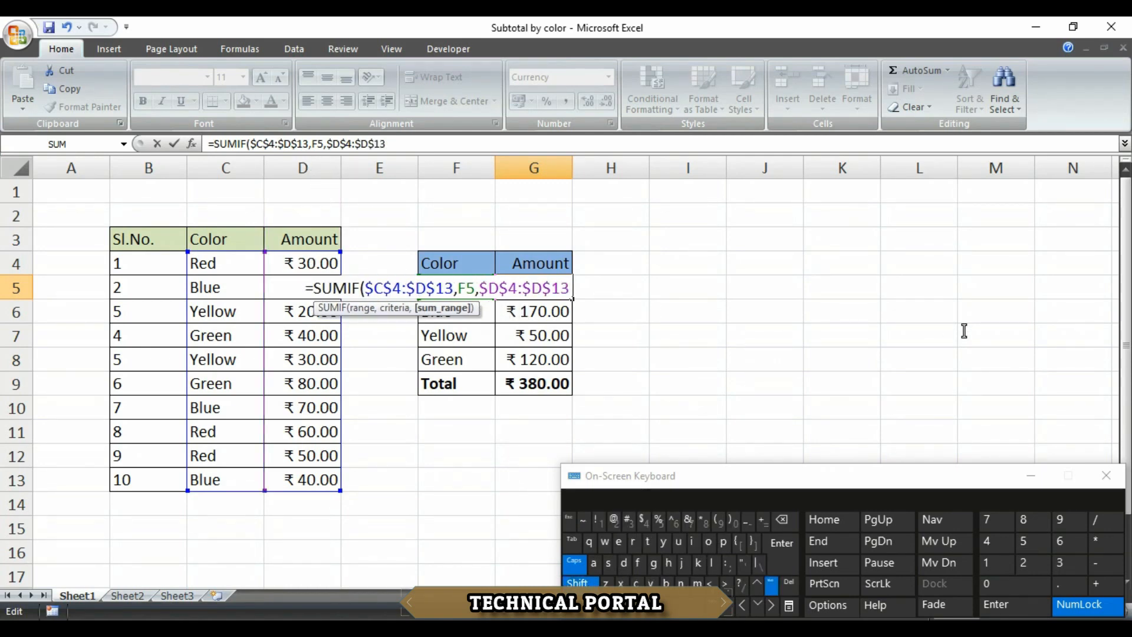
pyautogui.write(')')
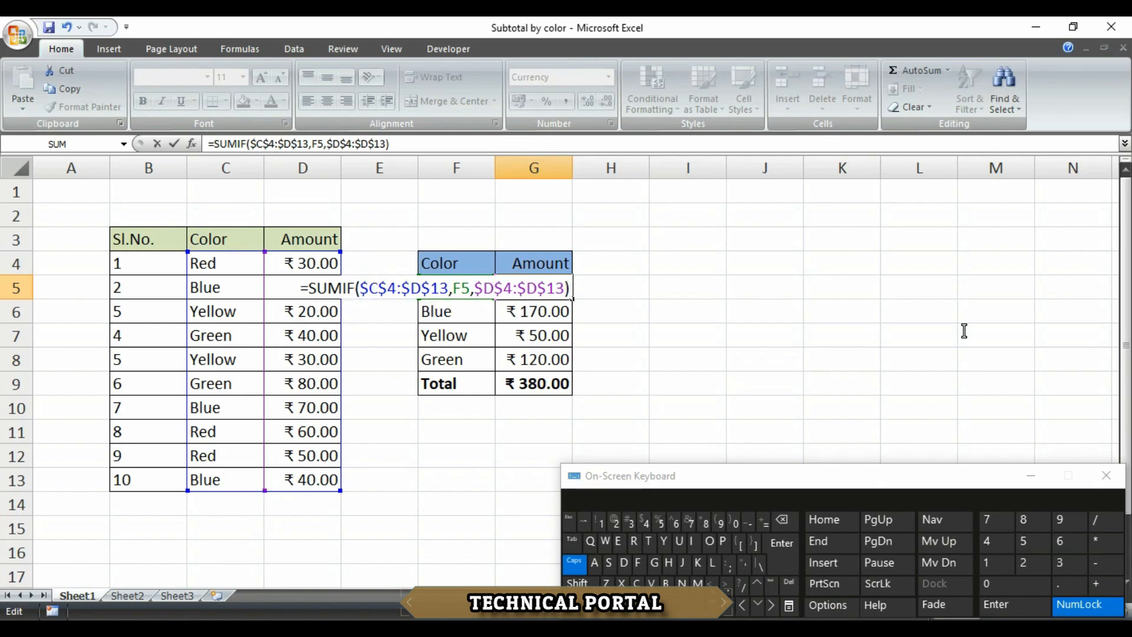
pyautogui.press('Return')
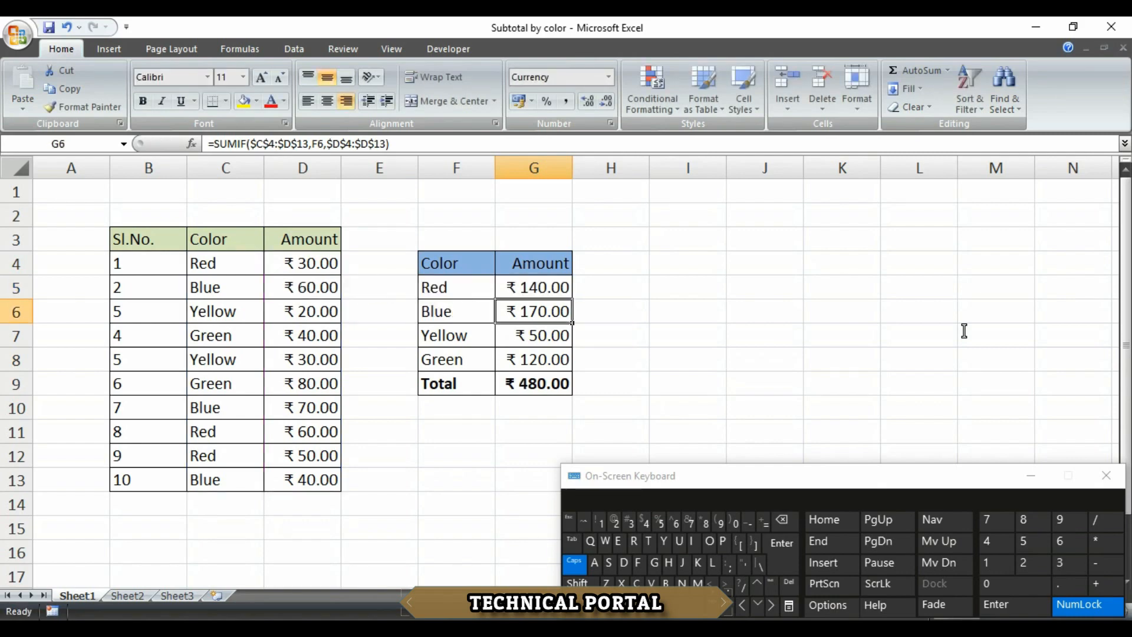
pyautogui.press('Up')
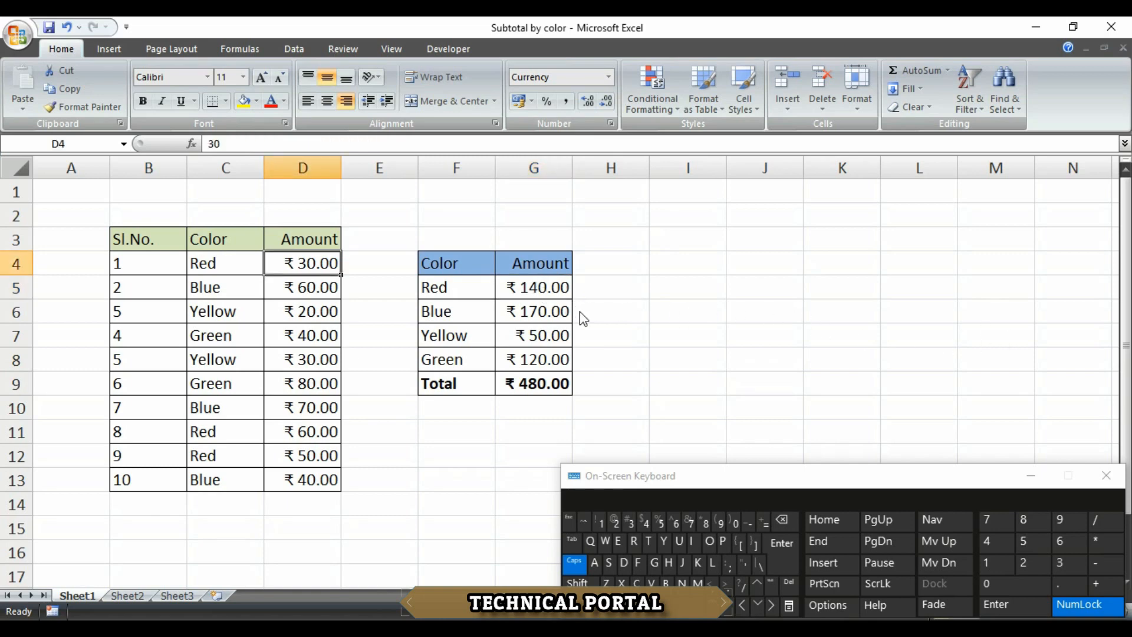
# - Select the Red amounts in D4, D11 and D12 together to check their sum against the Red subtotal
pyautogui.press('Down')
pyautogui.press('Down')
pyautogui.press('Down')
pyautogui.press('Down')
pyautogui.press('Down')
pyautogui.press('Down')
pyautogui.press('Down')
pyautogui.press('Down')
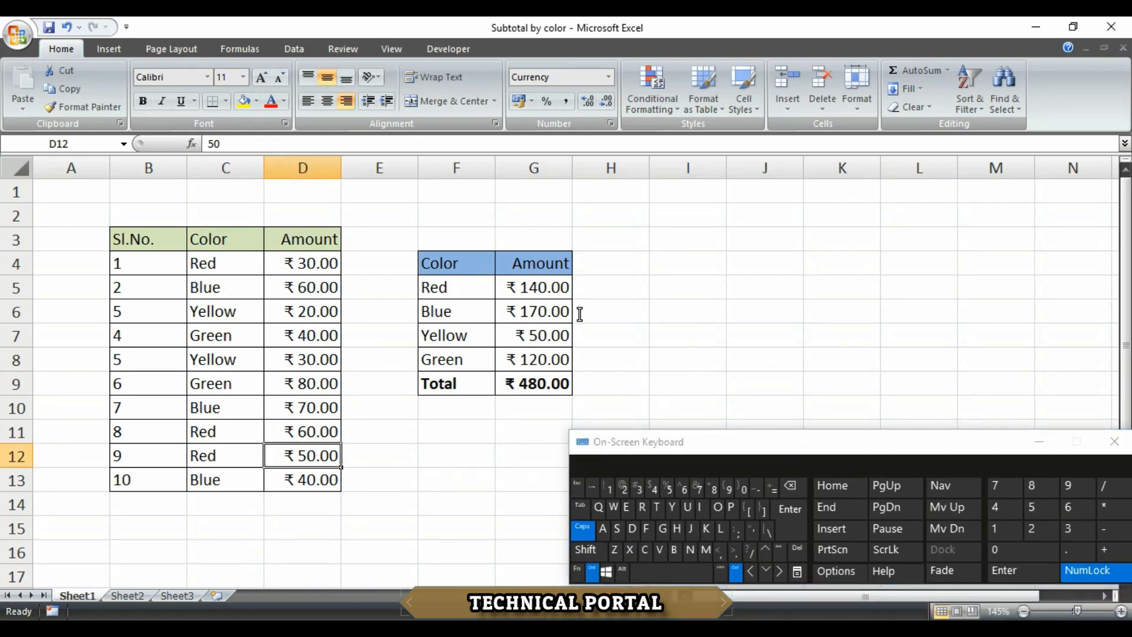
pyautogui.hotkey('ctrl', 'Up')
pyautogui.press('Down')
pyautogui.keyDown('ctrl'); pyautogui.click(303, 433); pyautogui.keyUp('ctrl')
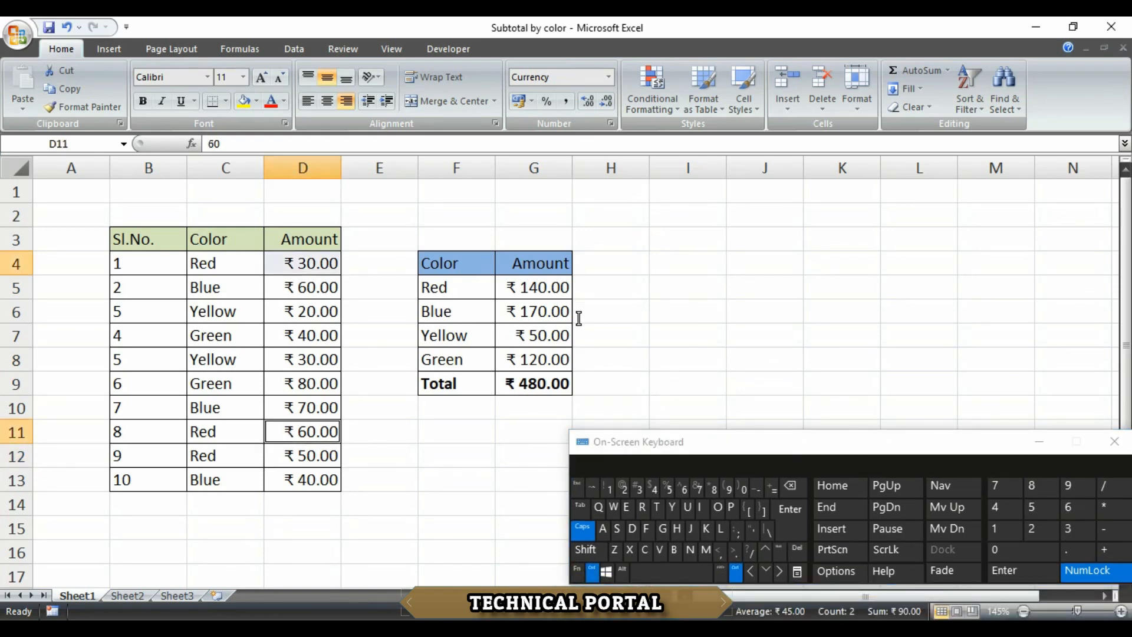
pyautogui.keyDown('ctrl'); pyautogui.click(303, 456); pyautogui.keyUp('ctrl')
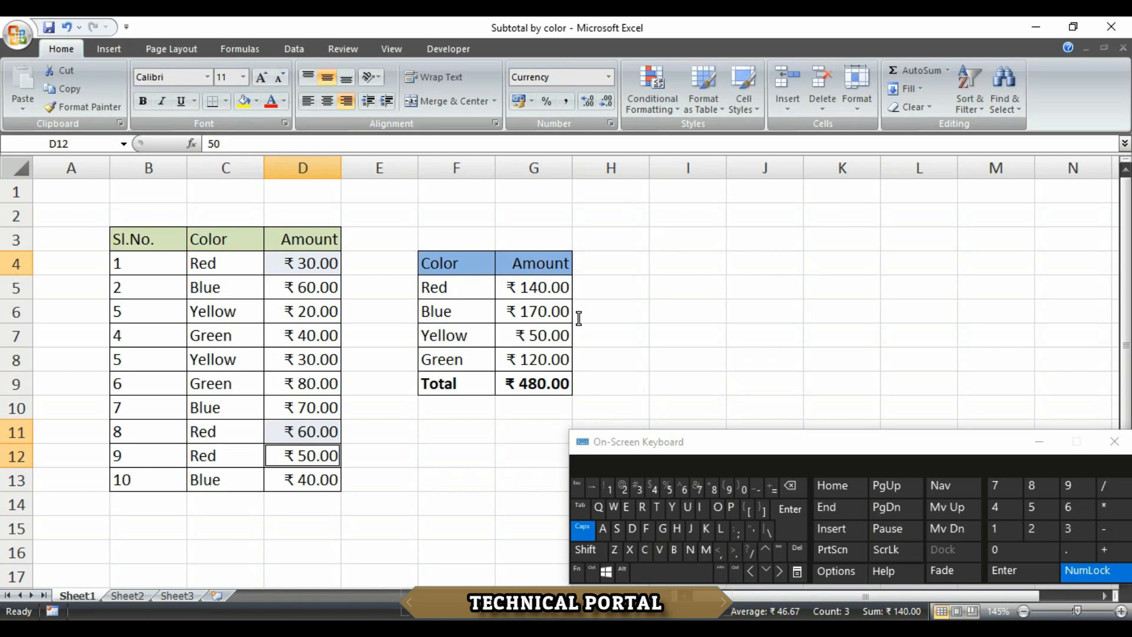
# - Examine the range, criteria and sum range arguments of the SUMIF formula in G5
pyautogui.click(534, 288)
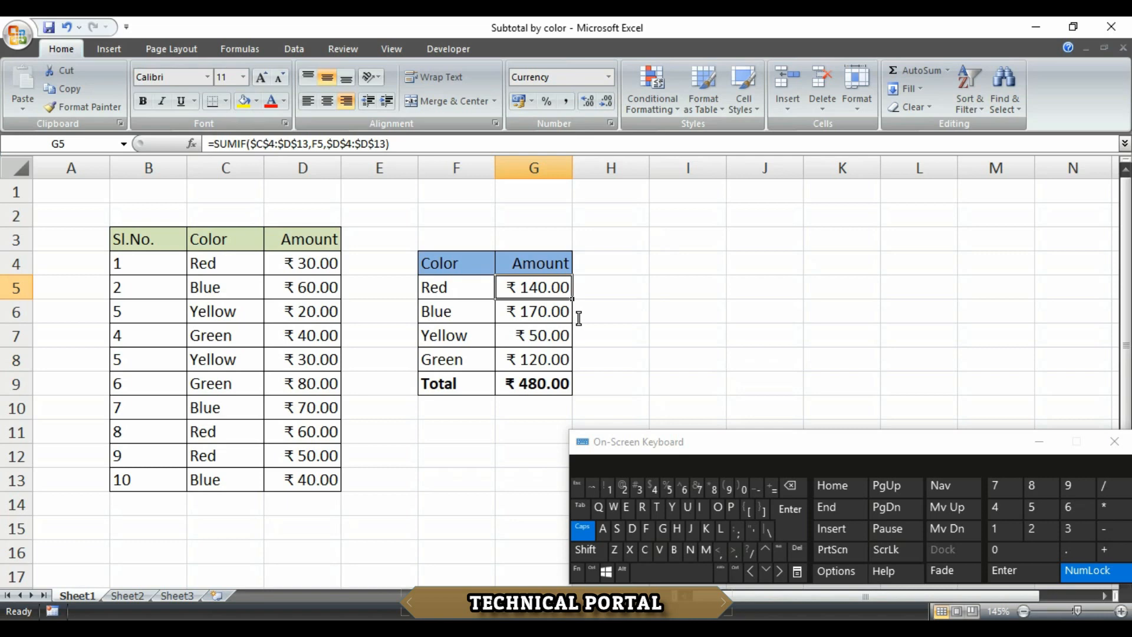
pyautogui.doubleClick(534, 288)
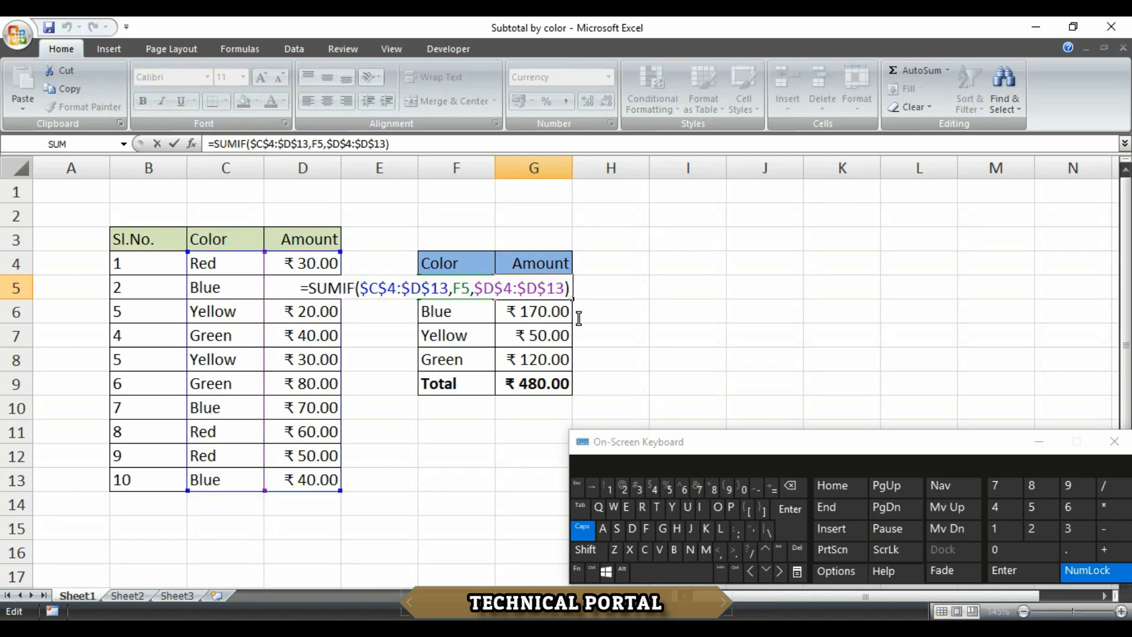
pyautogui.moveTo(450, 288); pyautogui.dragTo(360, 288)
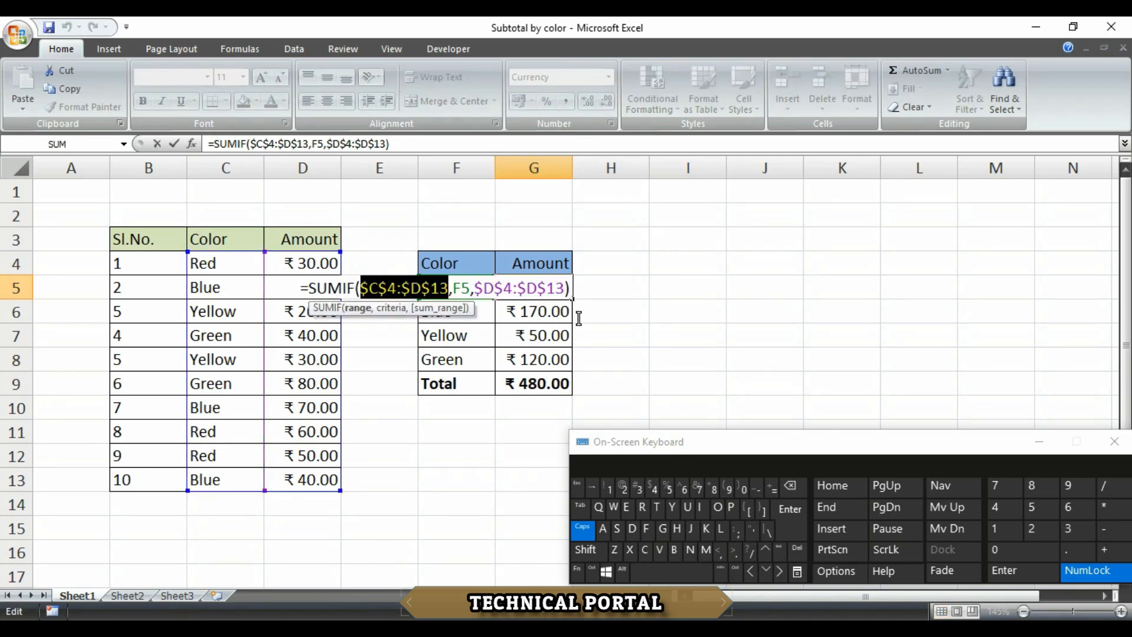
pyautogui.moveTo(470, 288)
pyautogui.mouseDown()
pyautogui.moveTo(451, 287)
pyautogui.moveTo(565, 288)
pyautogui.mouseUp()
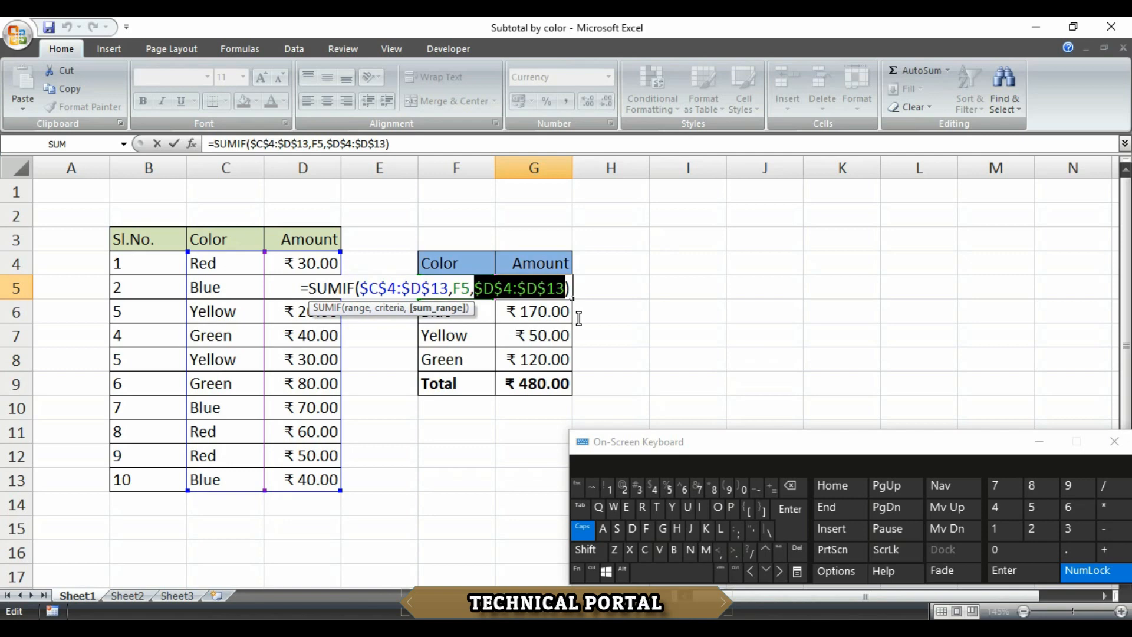
pyautogui.click(369, 288)
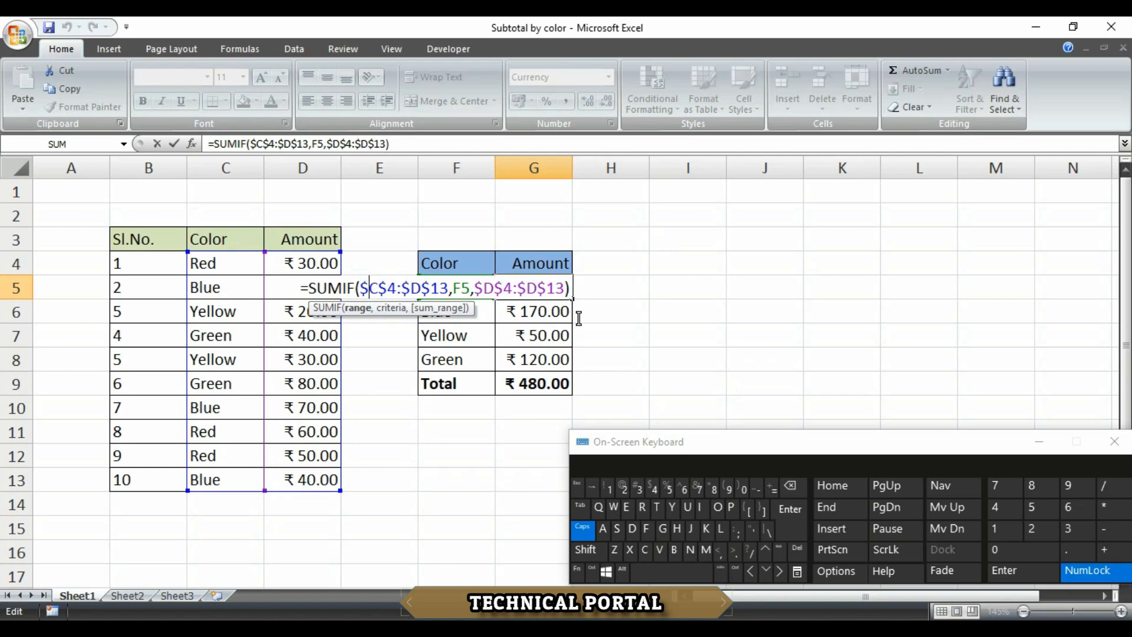
pyautogui.doubleClick(460, 287)
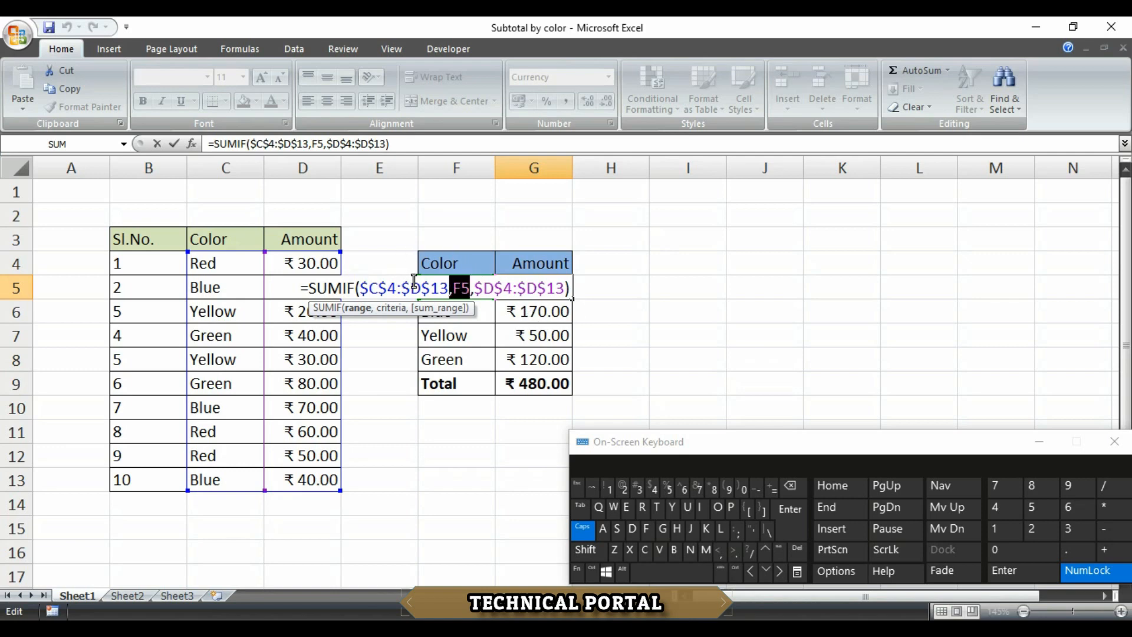
pyautogui.press('Return')
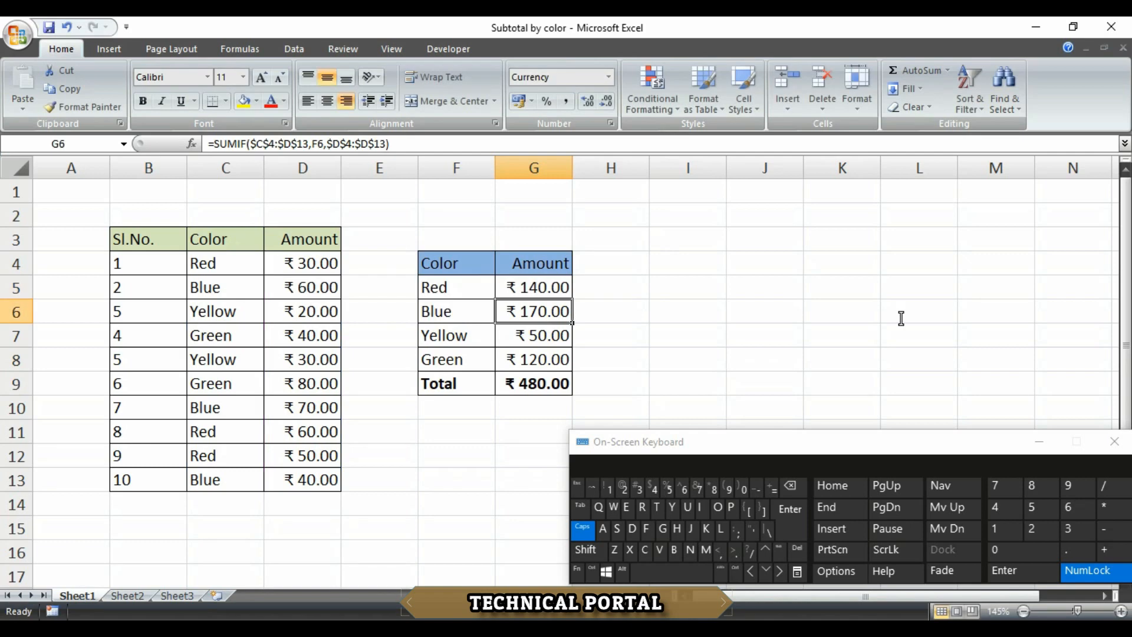
# - Re-enter the SUMIF formula in G5 as it is and fill it down through G8 for the other colors
pyautogui.press('Up')
pyautogui.press('F2')
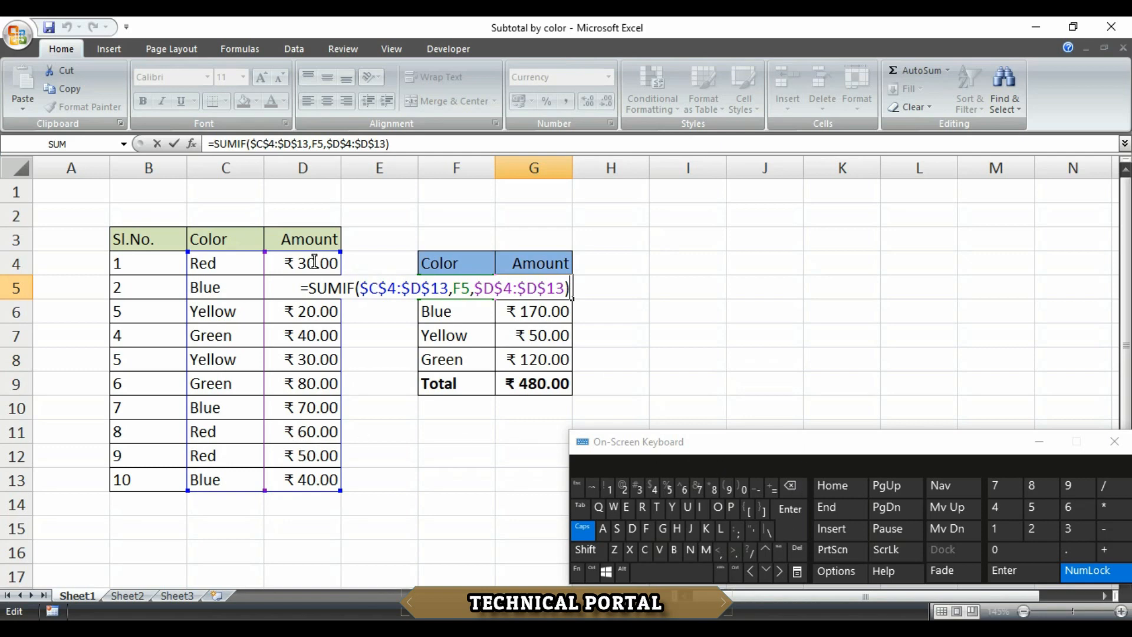
pyautogui.hotkey('ctrl', 'Return')
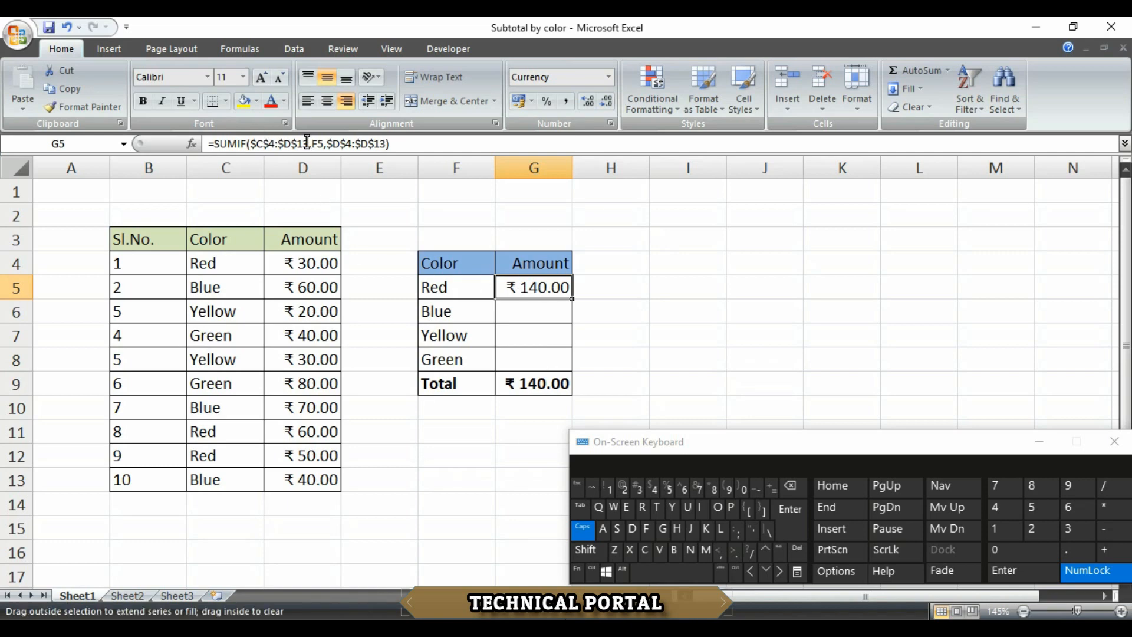
pyautogui.moveTo(573, 300); pyautogui.dragTo(570, 365)
# - Inspect the cell references in the filled SUMIF formulas for Blue in G6 and Yellow in G7
pyautogui.click(534, 311)
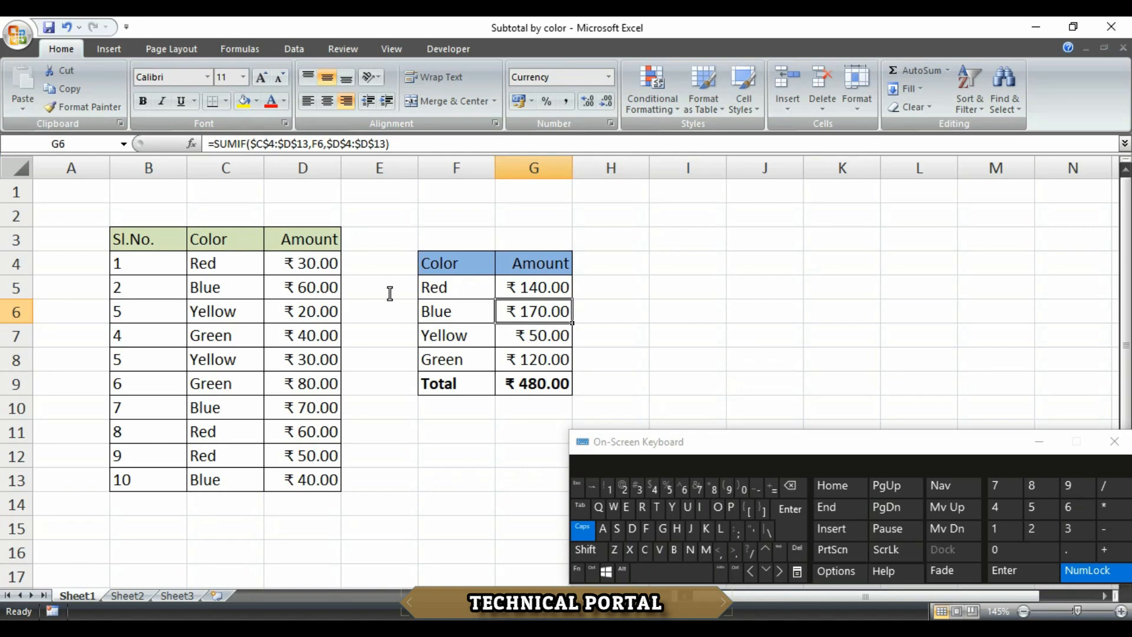
pyautogui.press('F2')
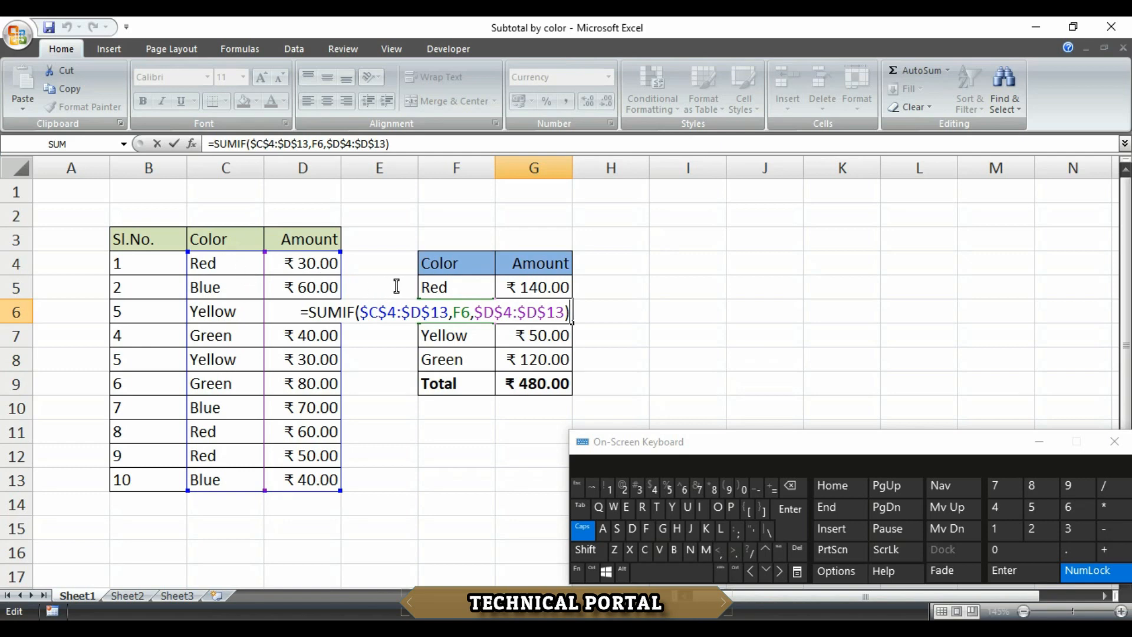
pyautogui.press('Return')
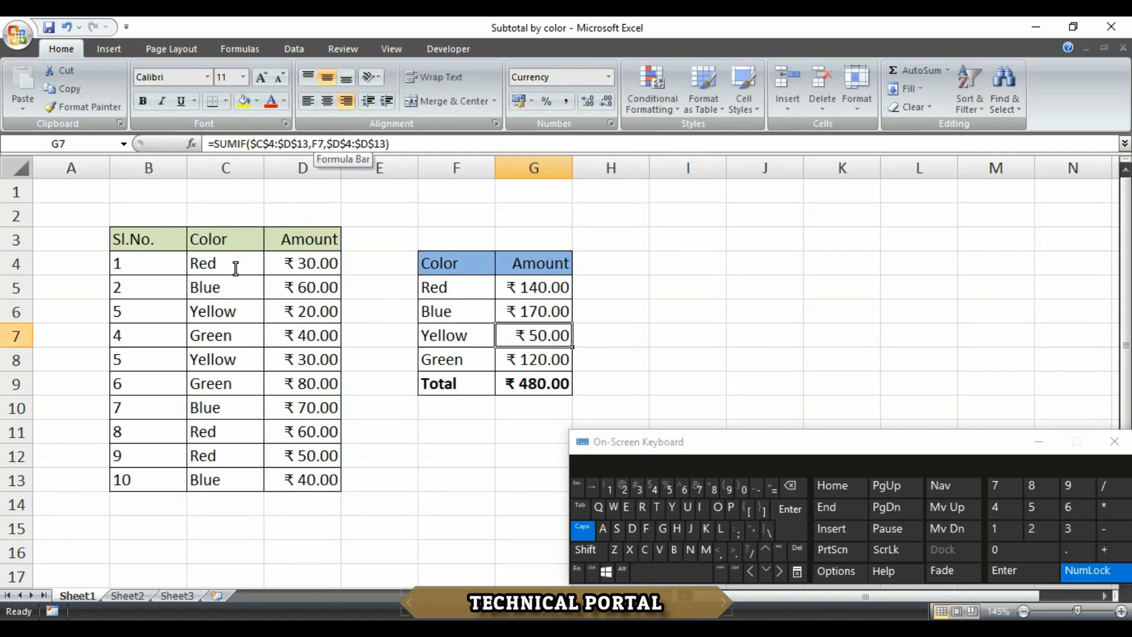
pyautogui.press('F2')
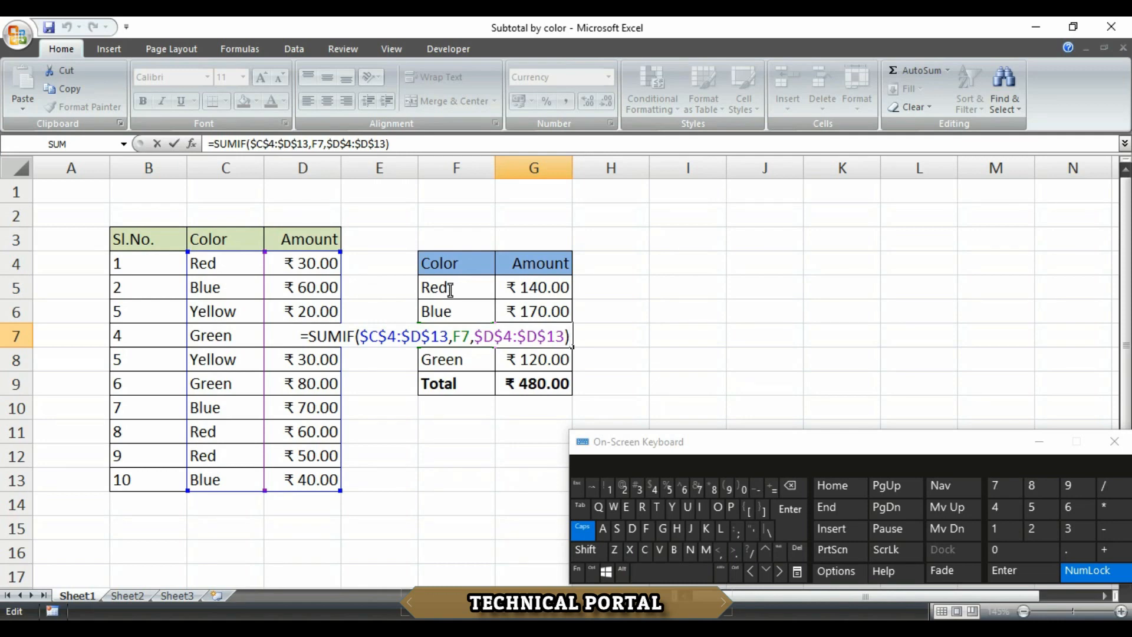
pyautogui.press('Escape')
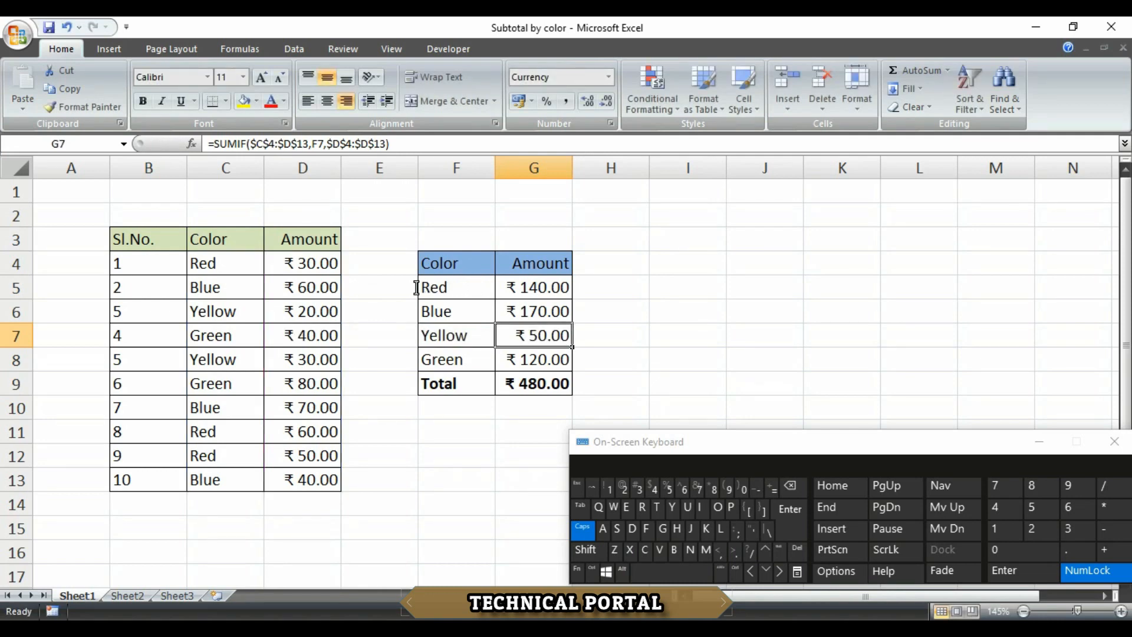